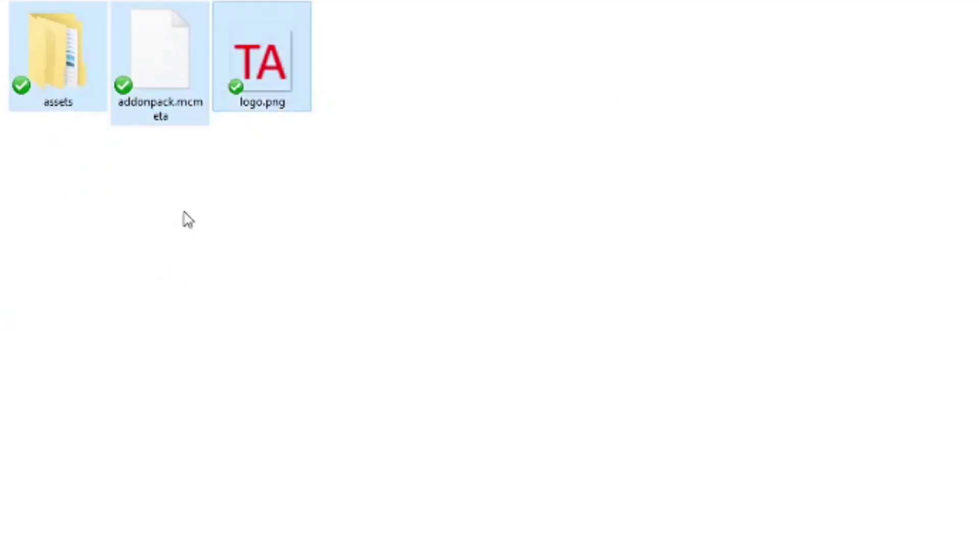
# - Archive the assets folder, addonpack.mcmeta and logo.png as TutorialAddon.zip in ZIP format
pyautogui.rightClick(144, 91)
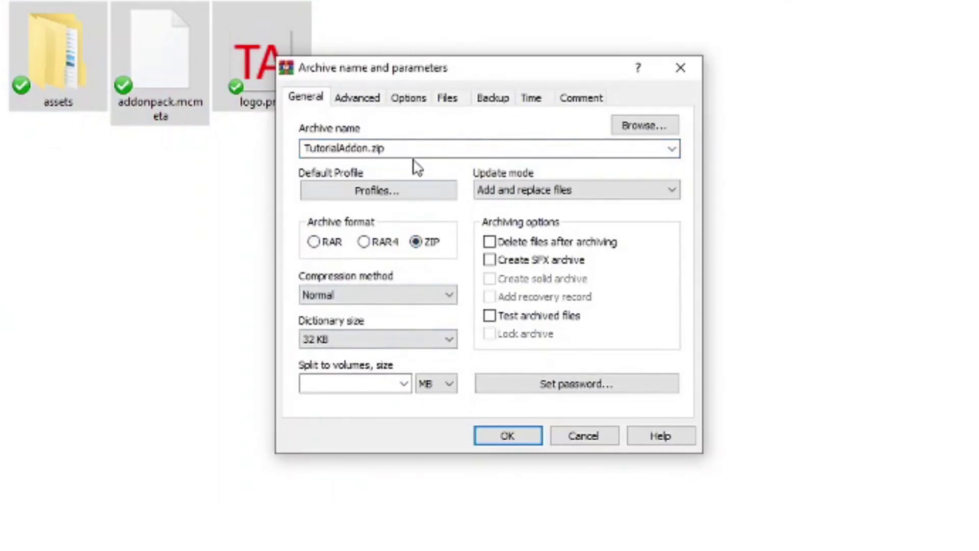
pyautogui.doubleClick(313, 146)
pyautogui.click(341, 148)
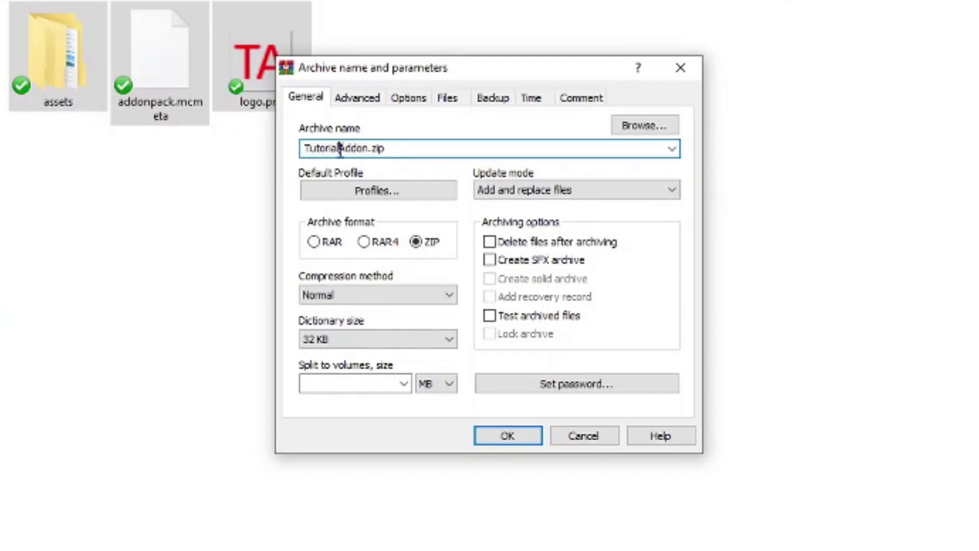
pyautogui.click(526, 442)
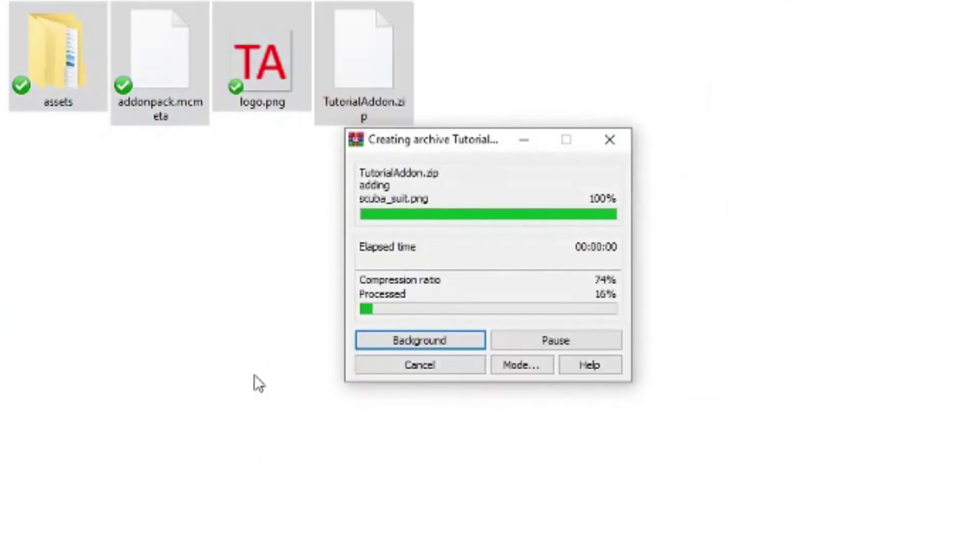
pyautogui.click(275, 324)
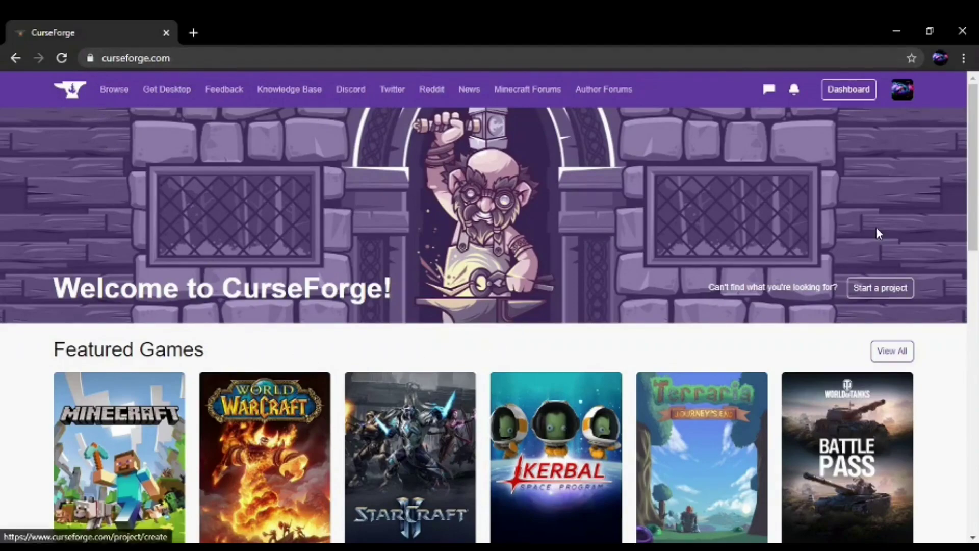
# - Start a new project from Minecraft's Customization section
pyautogui.click(129, 457)
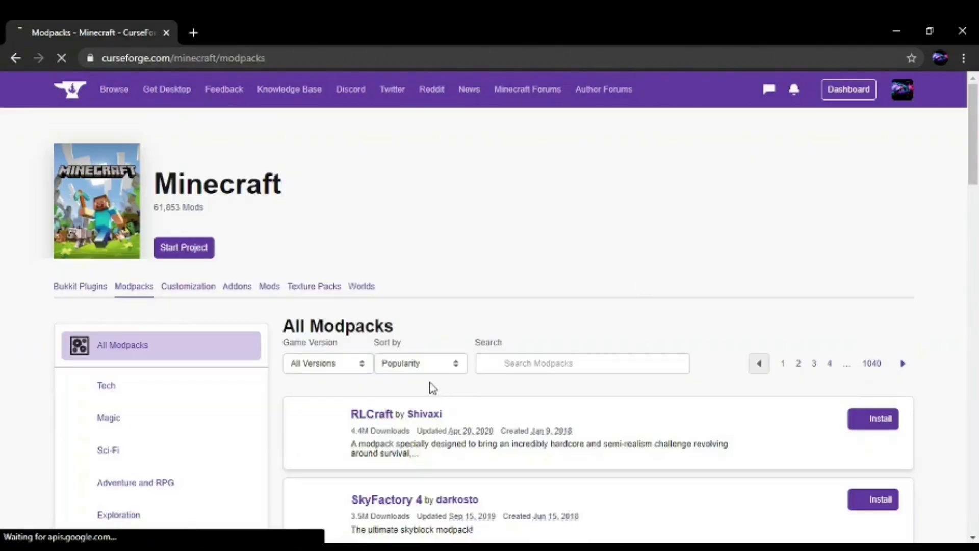
pyautogui.click(188, 288)
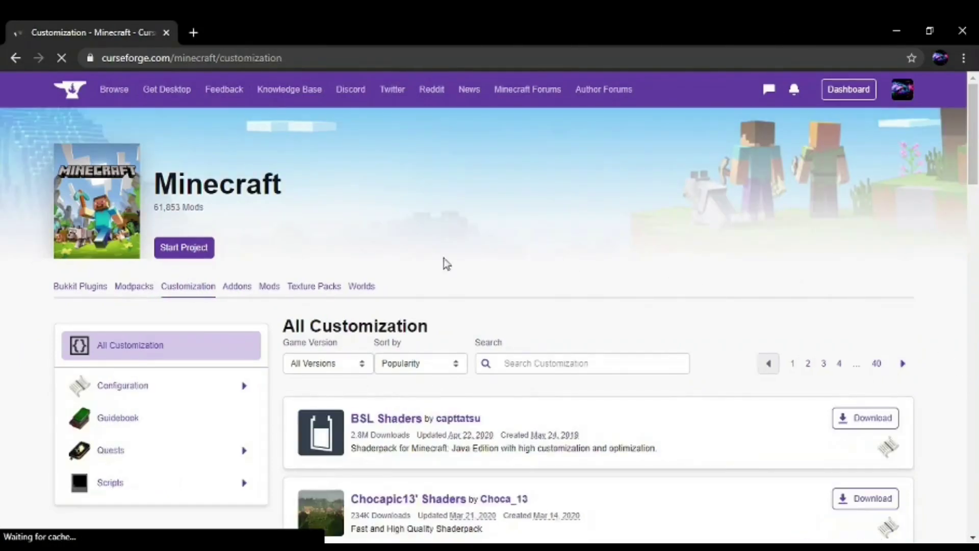
pyautogui.click(207, 247)
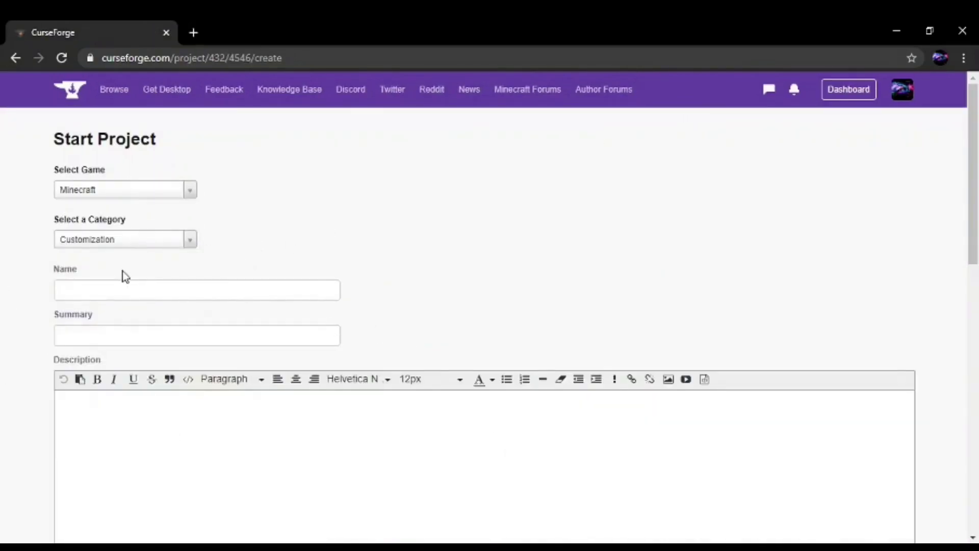
# - Enter the project name and the summary 'A add-on that adds random things, created for a tutorial series.'
pyautogui.click(90, 290)
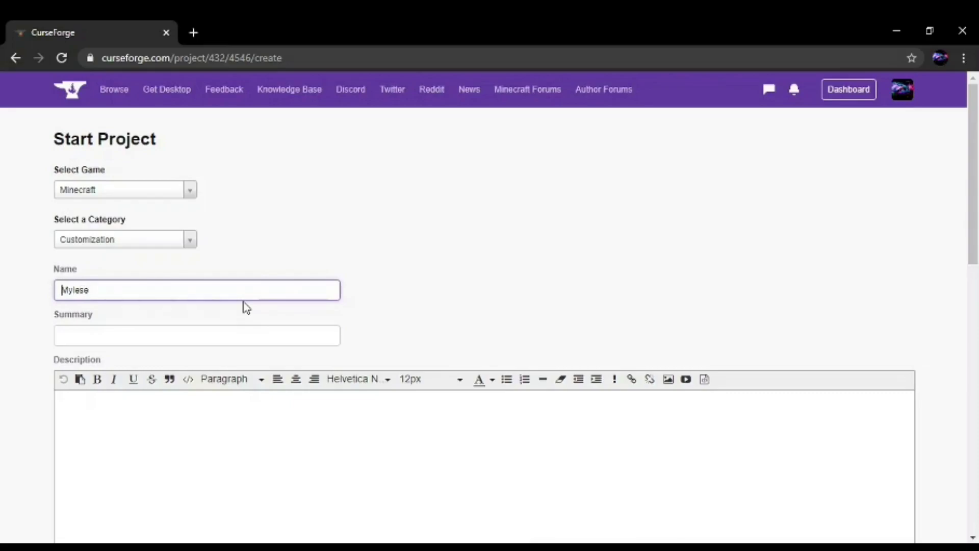
pyautogui.write("'s Random Addon")
pyautogui.click(122, 341)
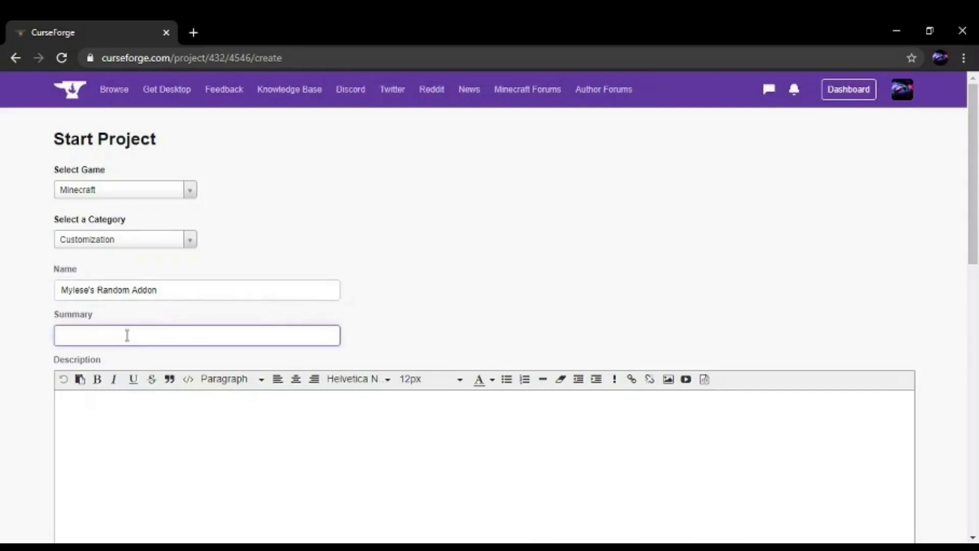
pyautogui.write('A add-on that adds random  ')
pyautogui.write('created for a tutorial series')
pyautogui.hotkey('ctrl', 'Left')
pyautogui.hotkey('ctrl', 'Left')
pyautogui.hotkey('ctrl', 'Left')
pyautogui.hotkey('ctrl', 'Left')
pyautogui.hotkey('ctrl', 'Left')
pyautogui.write('that adds random  things,')
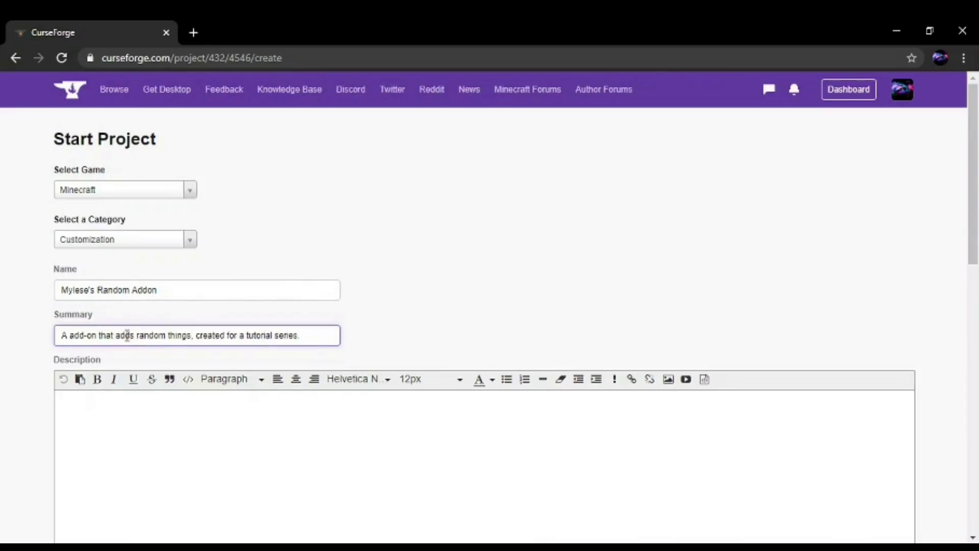
# - Copy 'created for a tutorial series' from the summary into the empty description
pyautogui.scroll(-4, 382, 313)
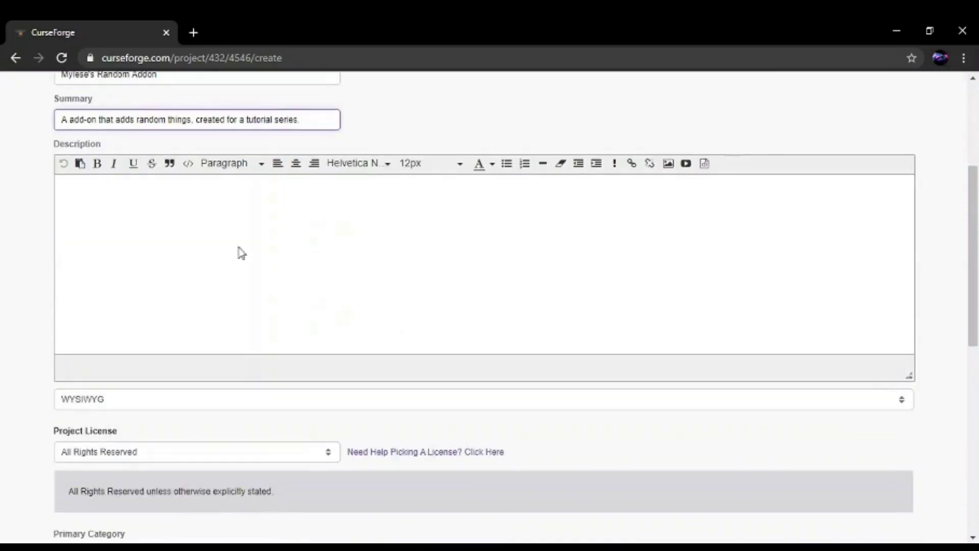
pyautogui.click(239, 248)
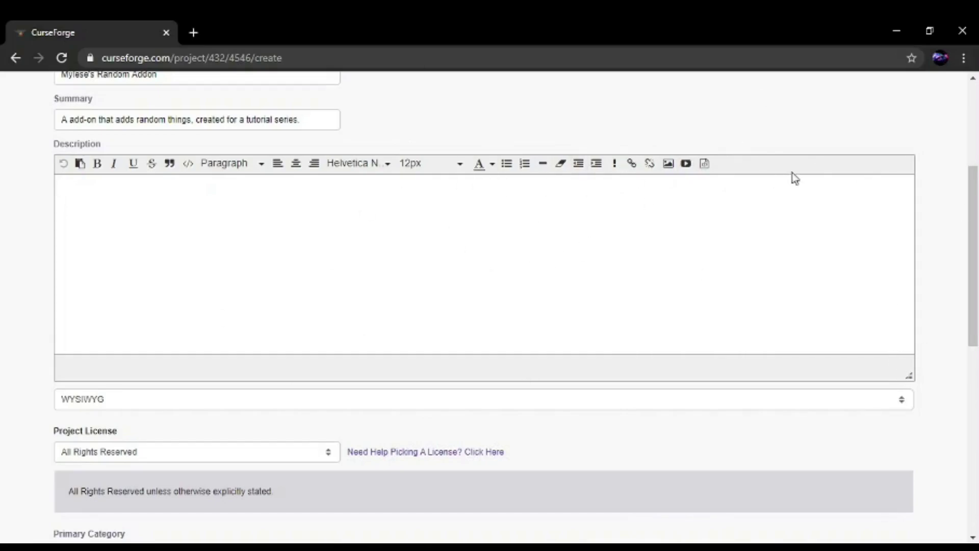
pyautogui.scroll(4, 524, 274)
pyautogui.scroll(-11, 510, 268)
pyautogui.scroll(11, 492, 275)
pyautogui.scroll(-8, 500, 284)
pyautogui.scroll(3, 513, 283)
pyautogui.scroll(1, 516, 286)
pyautogui.moveTo(197, 117); pyautogui.dragTo(303, 113)
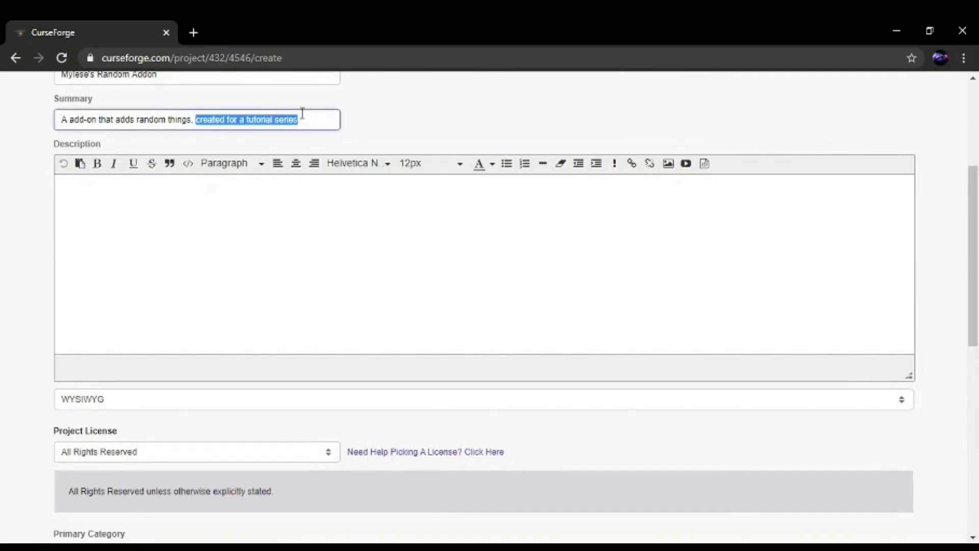
pyautogui.rightClick(271, 115)
pyautogui.click(334, 177)
pyautogui.click(137, 212)
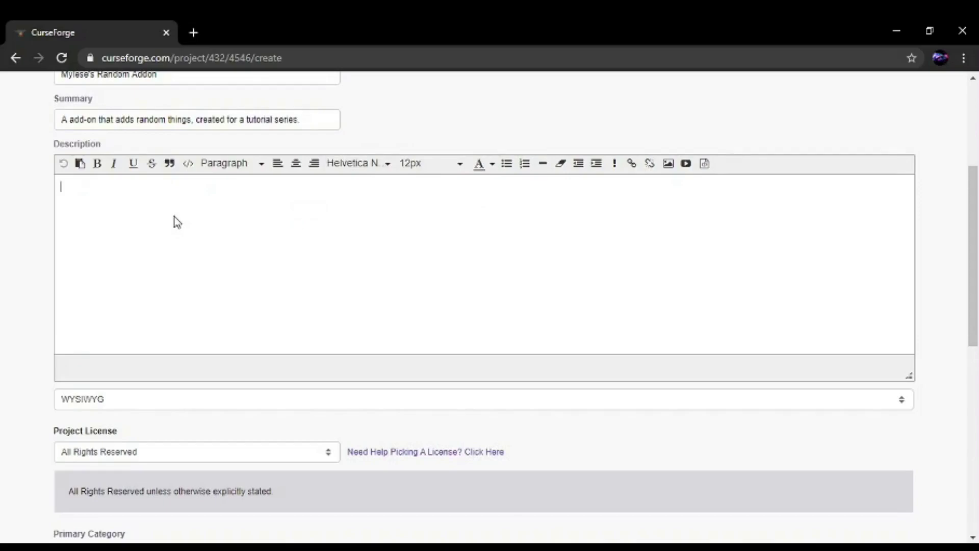
pyautogui.hotkey('ctrl', 'v')
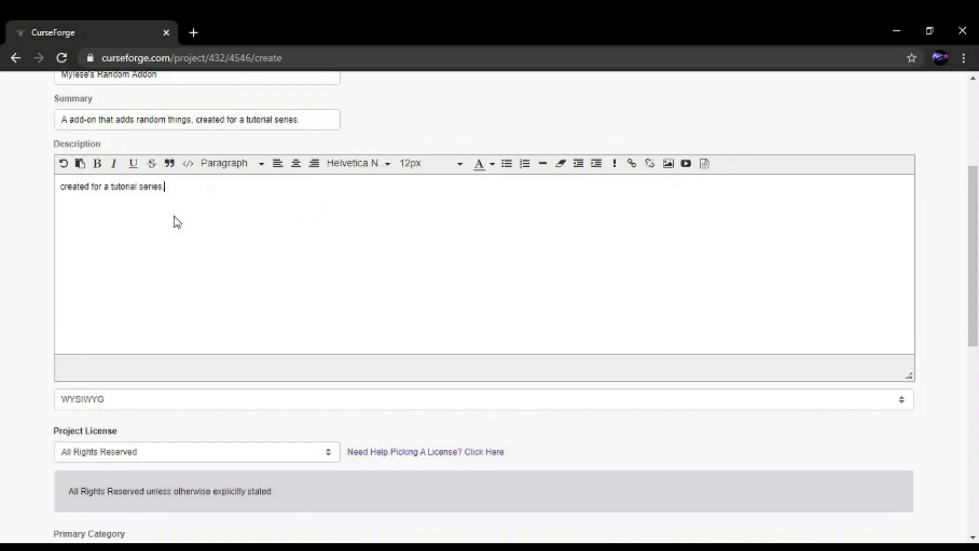
# - Make the first line 'A addon I created for a tutorial series' and begin 'This addon adds' below
pyautogui.press('Home')
pyautogui.write('A addon I')
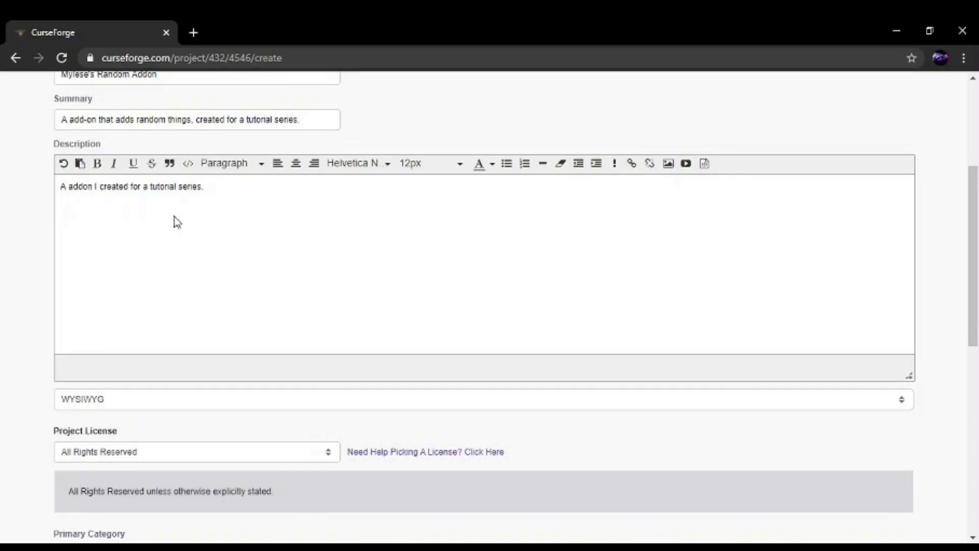
pyautogui.click(177, 221)
pyautogui.press('Return')
pyautogui.write('This addon adds 4 superpowers and 4 suit sets.')
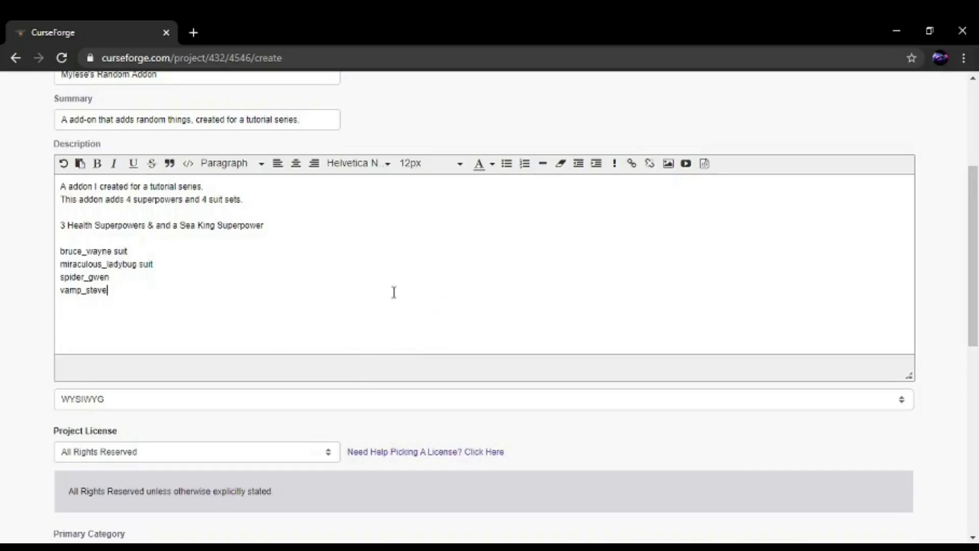
# - Choose Configuration as the primary category and check the logo size requirement
pyautogui.scroll(-5, 394, 301)
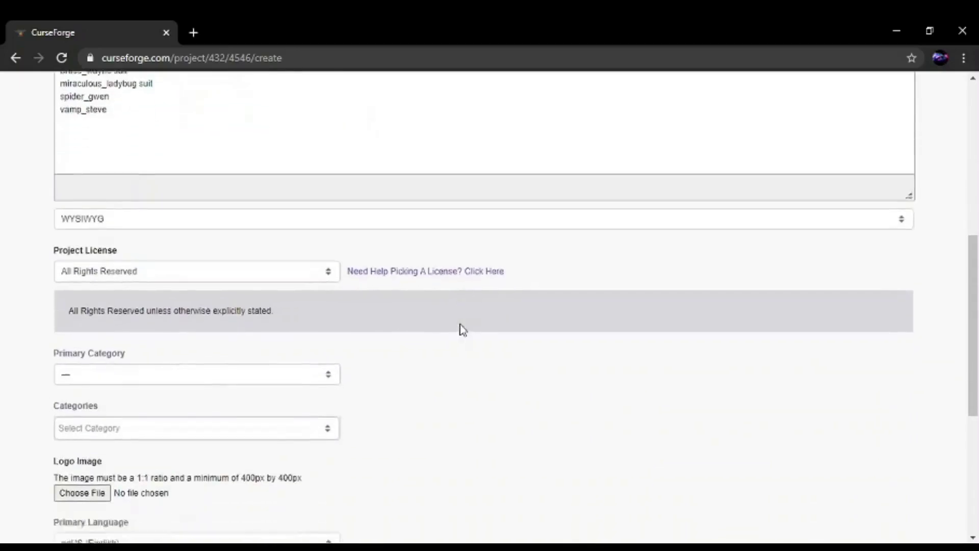
pyautogui.scroll(-3, 672, 254)
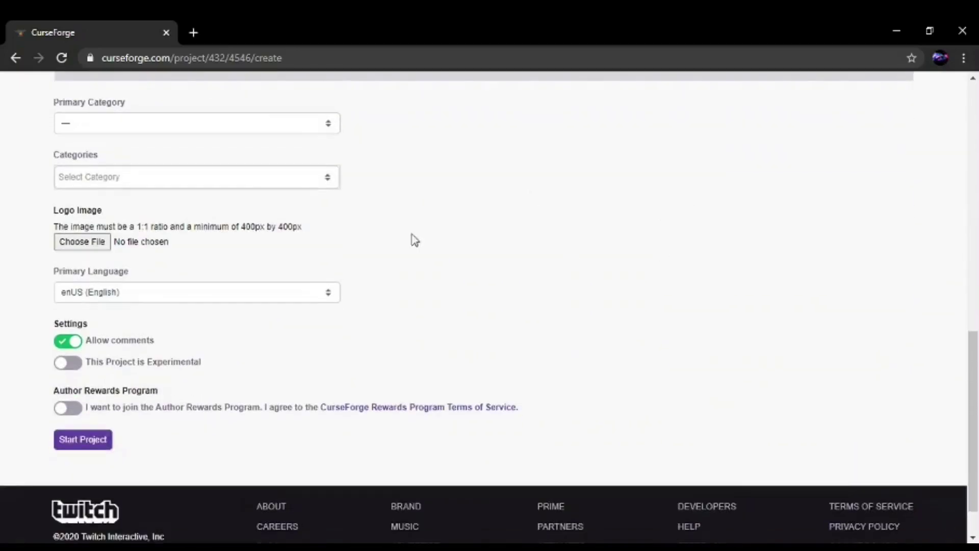
pyautogui.click(265, 124)
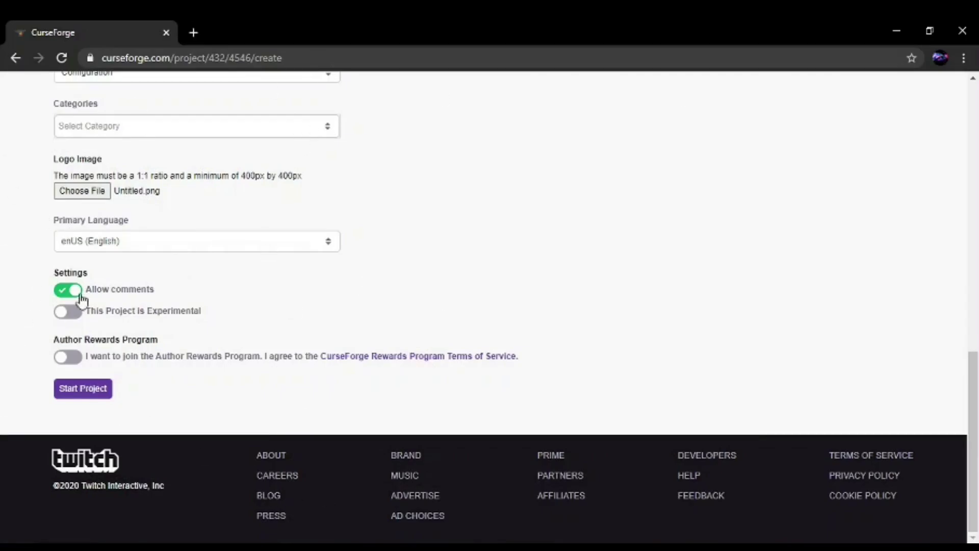
pyautogui.scroll(1, 350, 234)
pyautogui.scroll(-1, 291, 248)
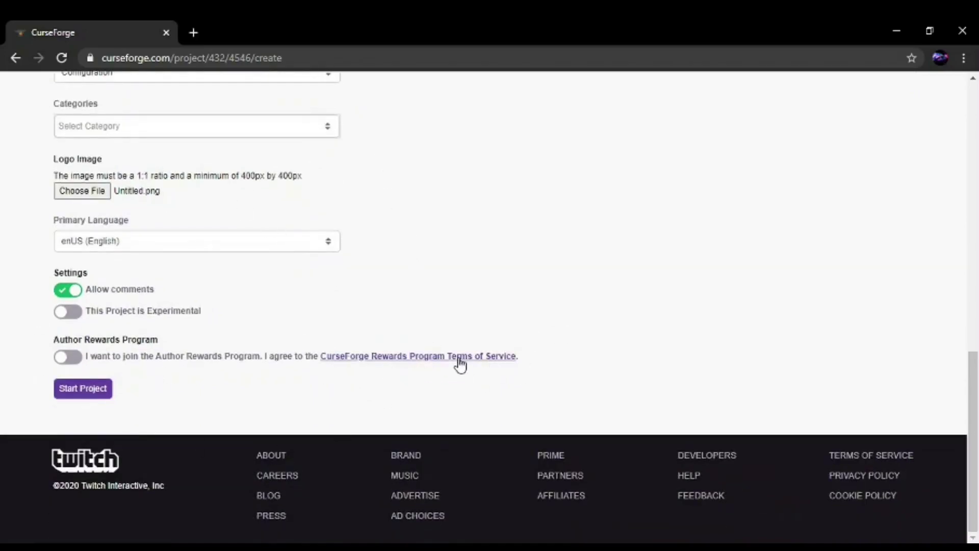
pyautogui.scroll(1, 345, 246)
pyautogui.scroll(-1, 331, 248)
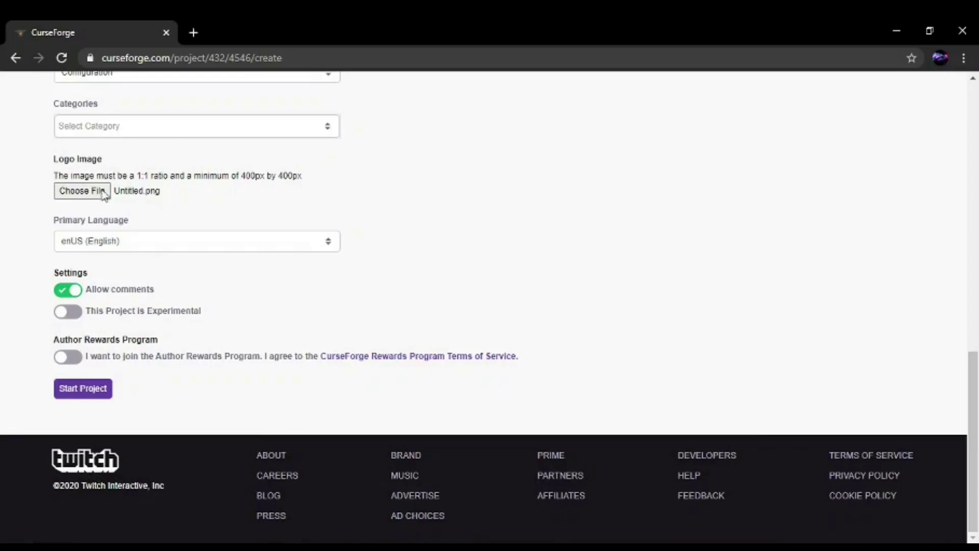
pyautogui.moveTo(247, 176); pyautogui.dragTo(321, 179)
pyautogui.click(332, 193)
# - Keep English as primary language, leave comments on, and toggle the experimental setting
pyautogui.click(110, 243)
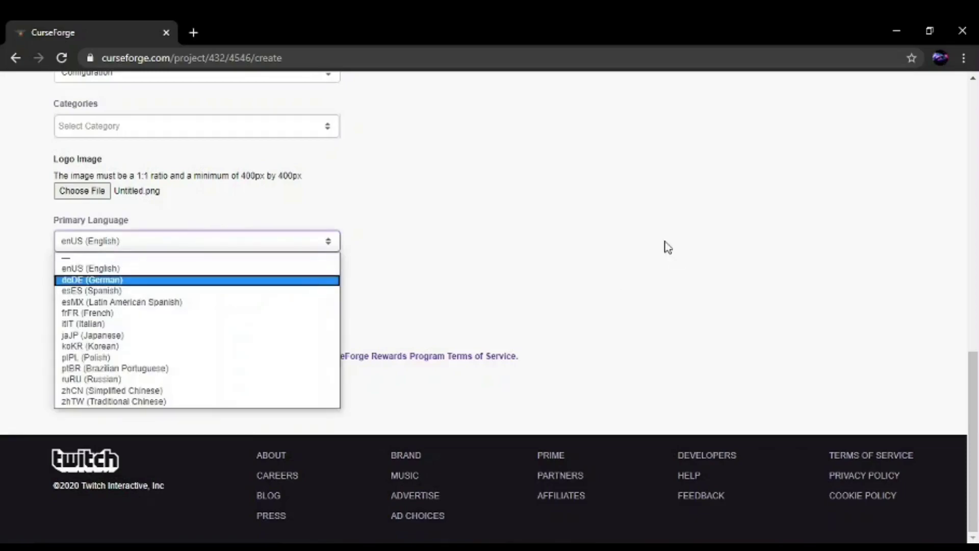
pyautogui.click(71, 417)
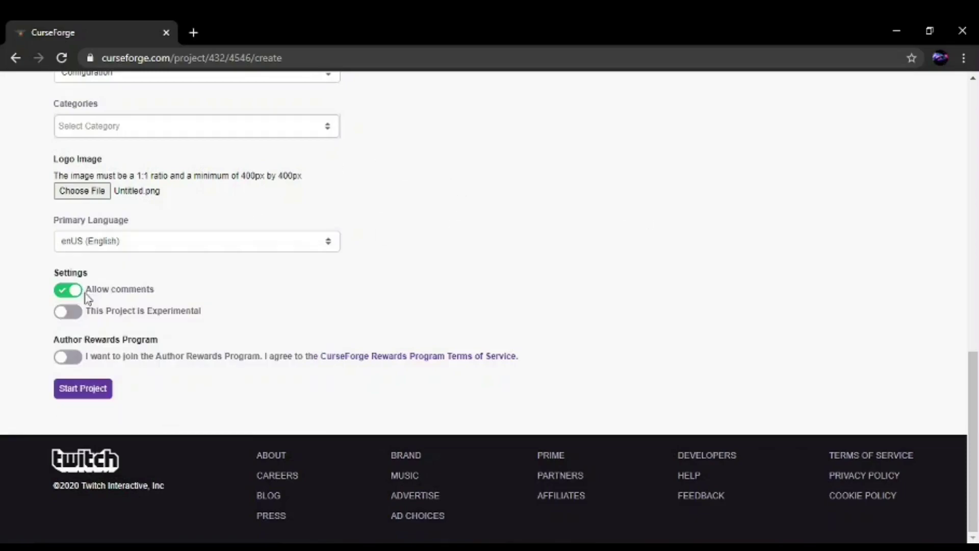
pyautogui.click(72, 292)
pyautogui.click(72, 292)
pyautogui.click(62, 317)
pyautogui.click(82, 394)
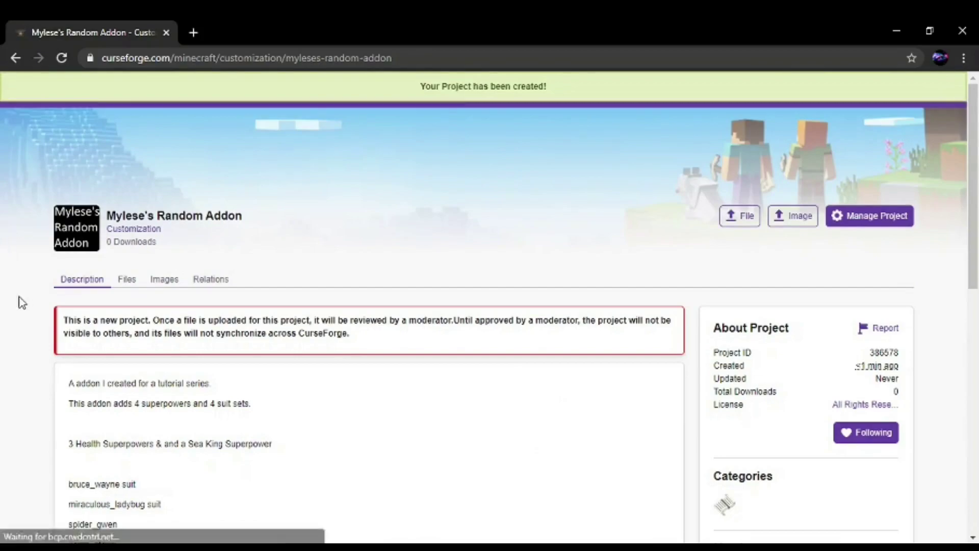
pyautogui.moveTo(53, 317); pyautogui.dragTo(416, 361)
pyautogui.click(281, 345)
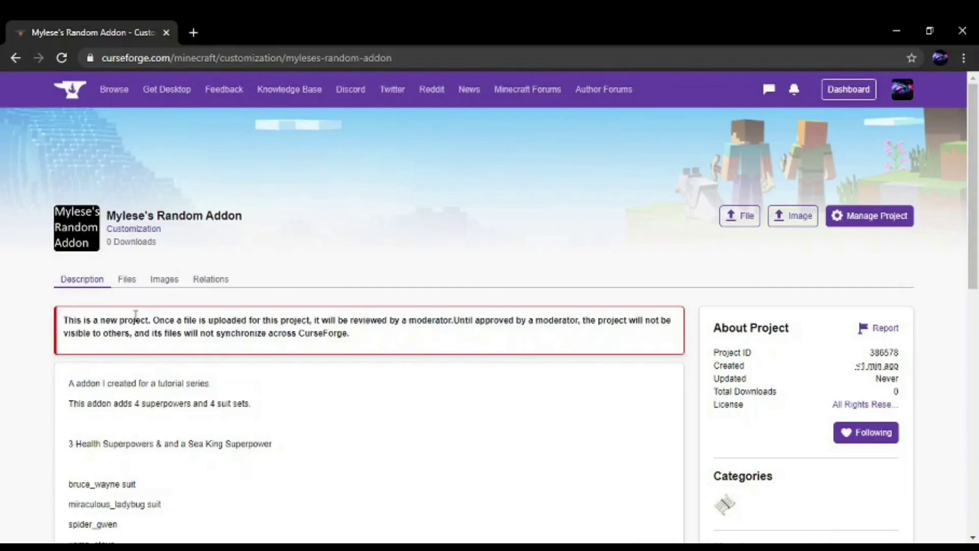
pyautogui.moveTo(171, 318); pyautogui.dragTo(653, 320)
pyautogui.click(561, 334)
pyautogui.moveTo(416, 320); pyautogui.dragTo(538, 333)
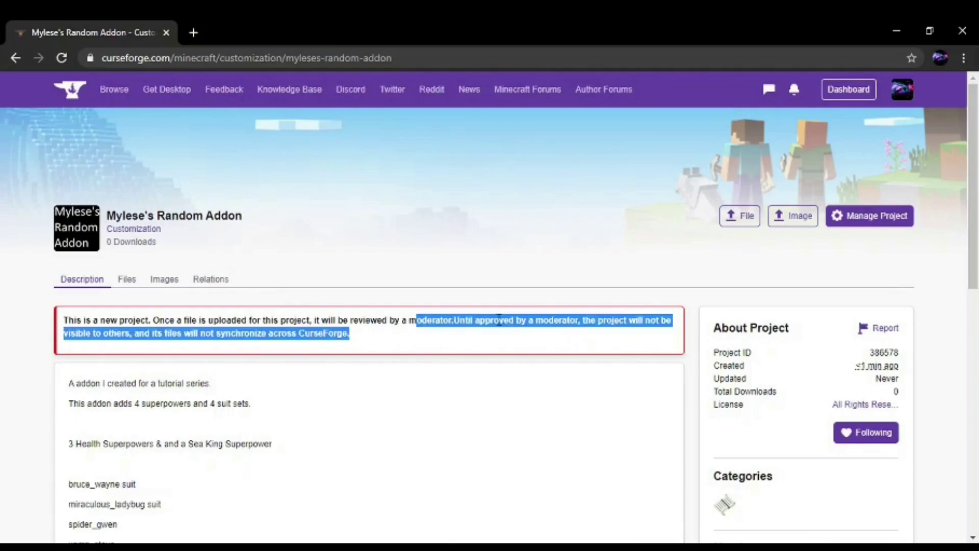
pyautogui.click(343, 321)
pyautogui.moveTo(358, 320); pyautogui.dragTo(641, 352)
pyautogui.click(199, 338)
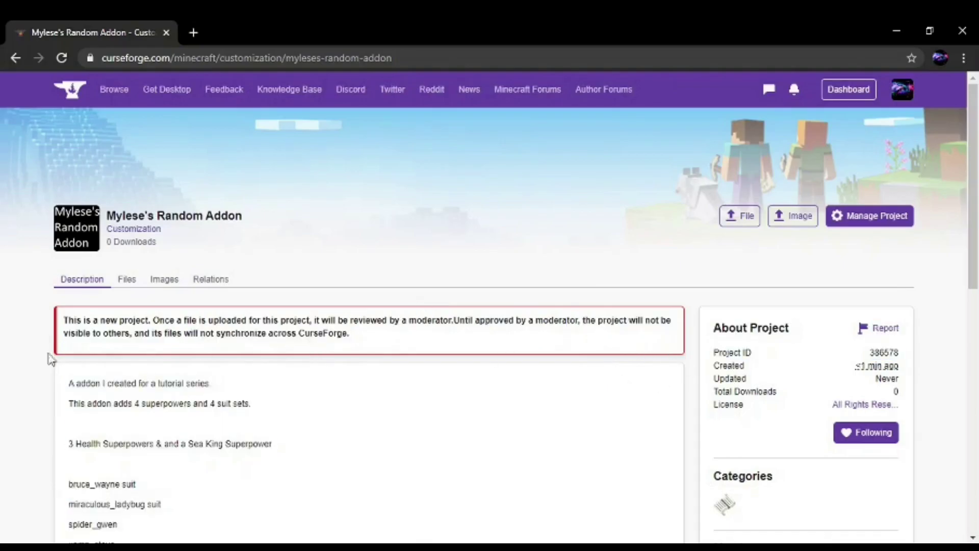
pyautogui.scroll(-4, 427, 397)
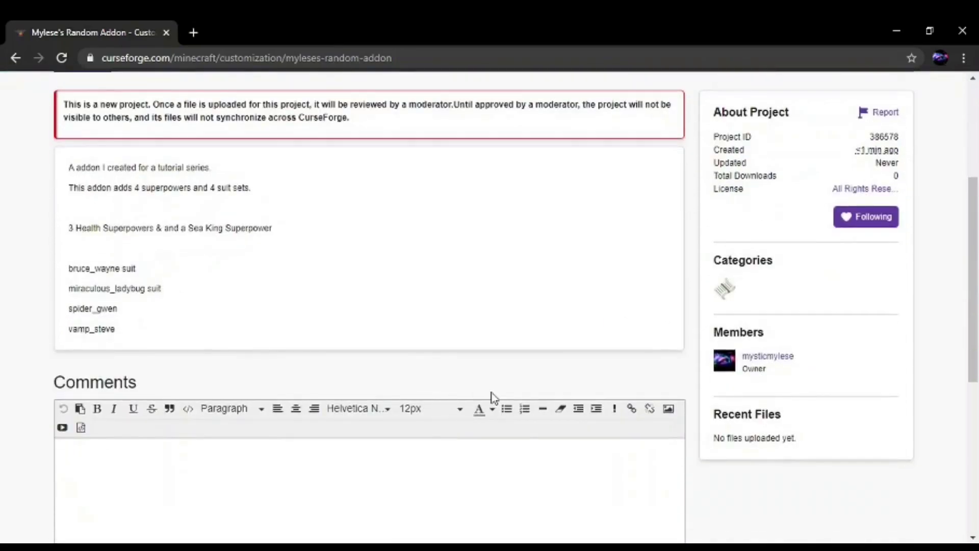
pyautogui.scroll(-7, 499, 411)
pyautogui.scroll(11, 641, 416)
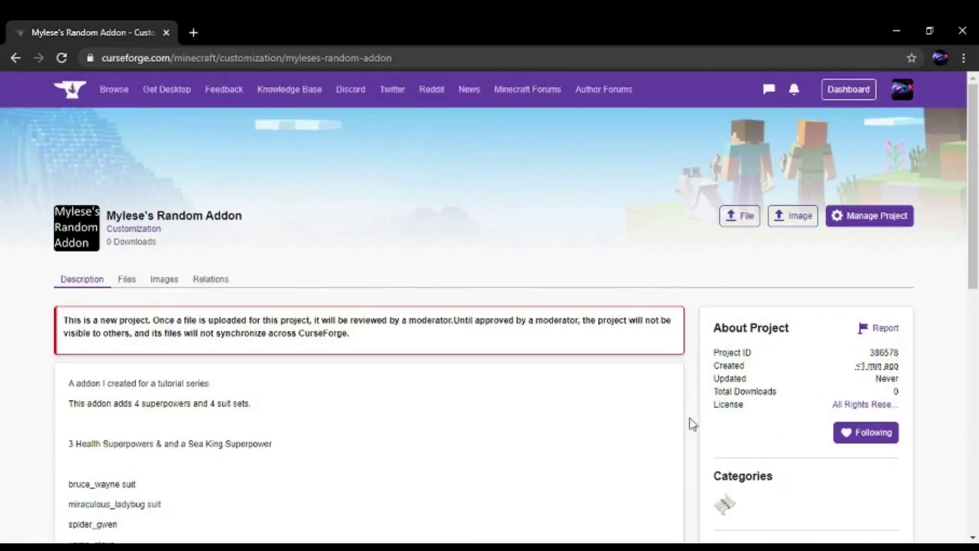
pyautogui.scroll(-10, 683, 403)
pyautogui.scroll(5, 680, 352)
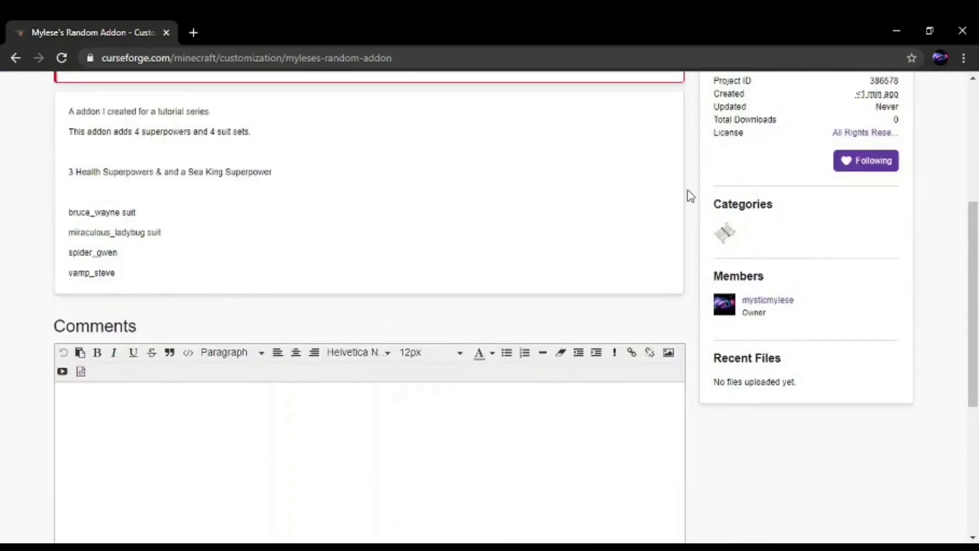
pyautogui.scroll(5, 741, 203)
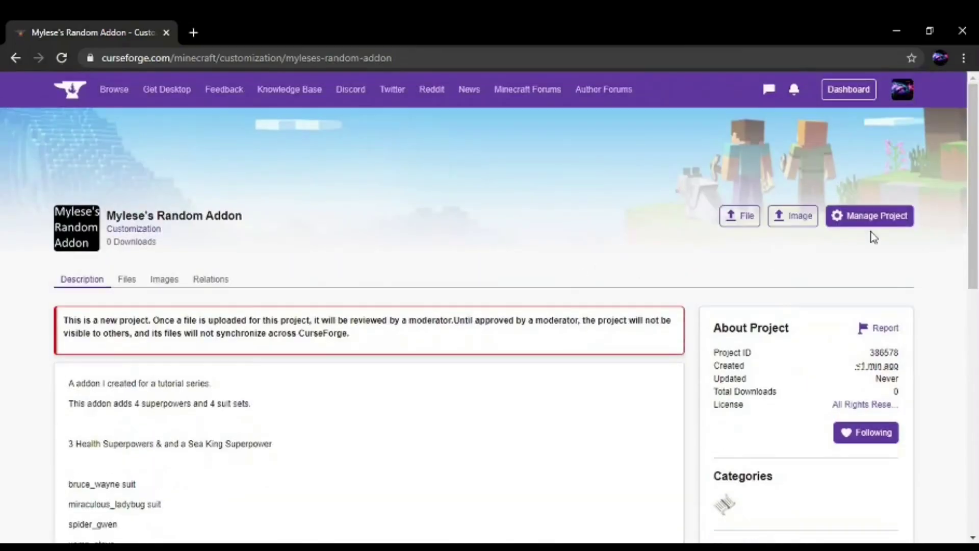
# - Choose TutorialAddon.zip from Downloads as the file to upload
pyautogui.click(750, 220)
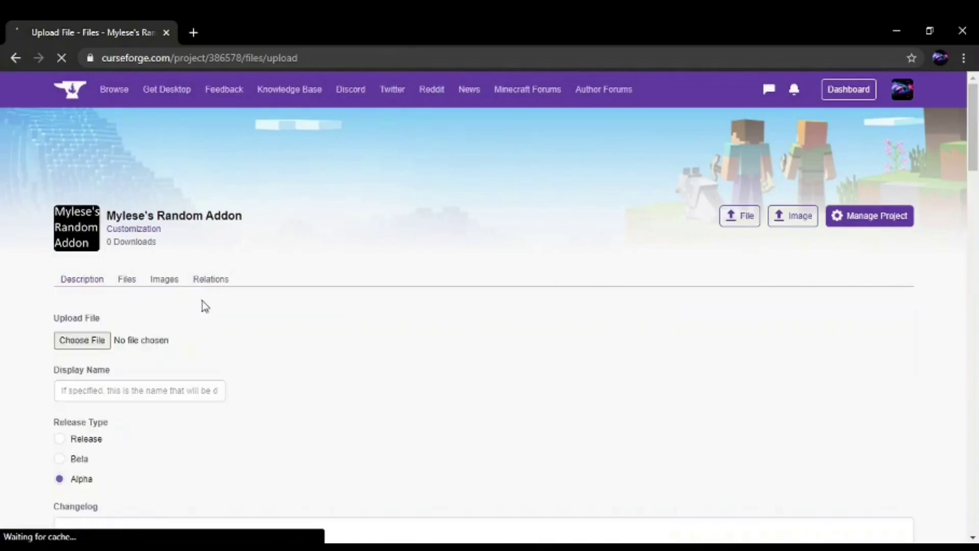
pyautogui.scroll(-3, 184, 300)
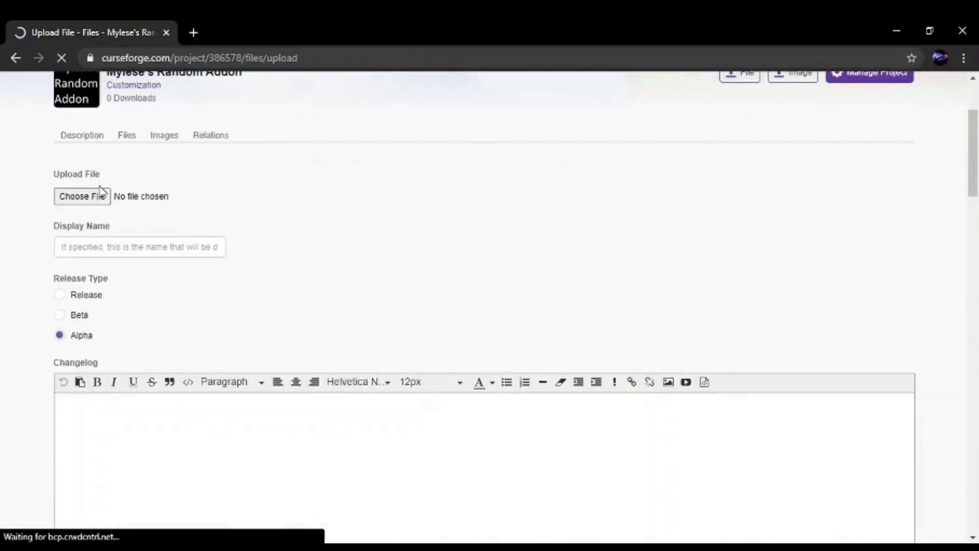
pyautogui.click(97, 197)
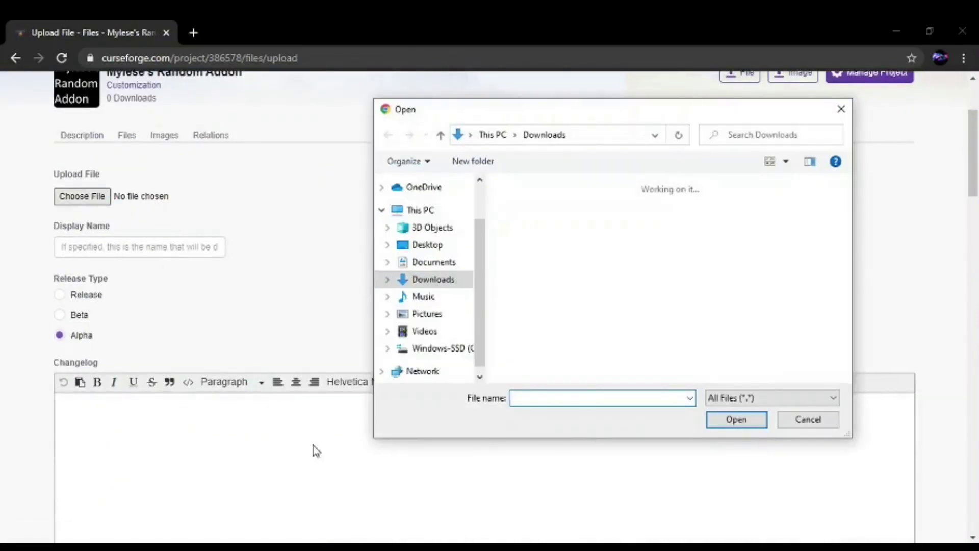
pyautogui.click(585, 227)
pyautogui.click(733, 420)
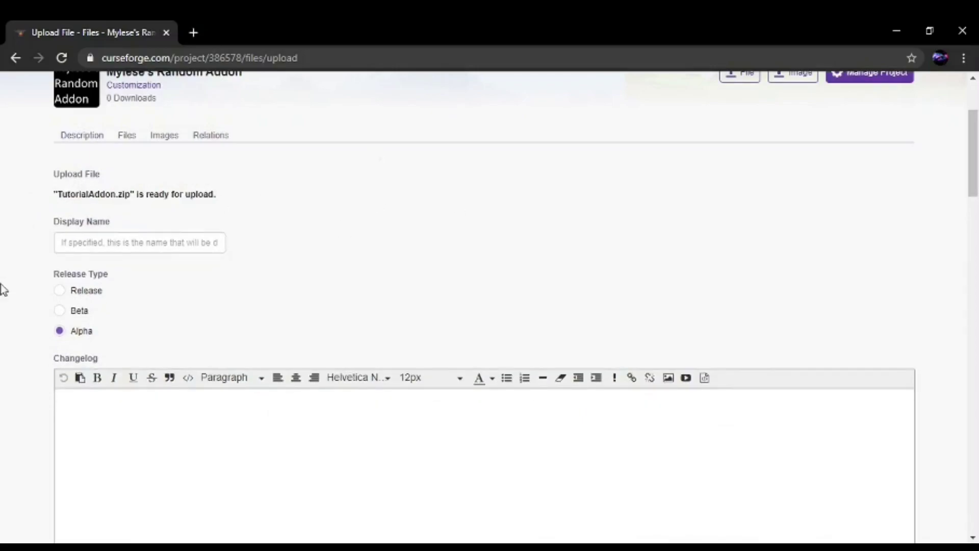
# - Set the display name to the project's name followed by V1
pyautogui.click(128, 239)
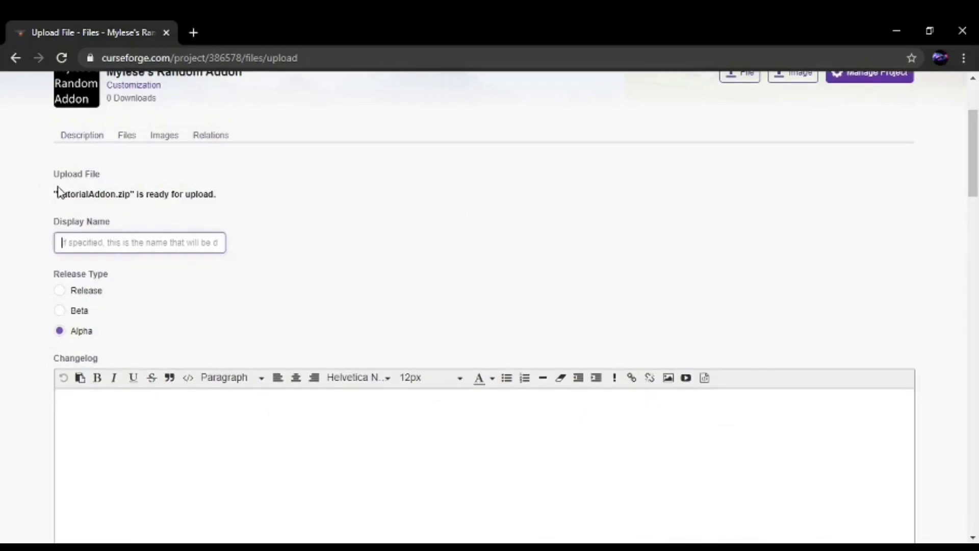
pyautogui.moveTo(55, 194); pyautogui.dragTo(130, 195)
pyautogui.hotkey('ctrl', 'c')
pyautogui.click(109, 239)
pyautogui.hotkey('ctrl', 'v')
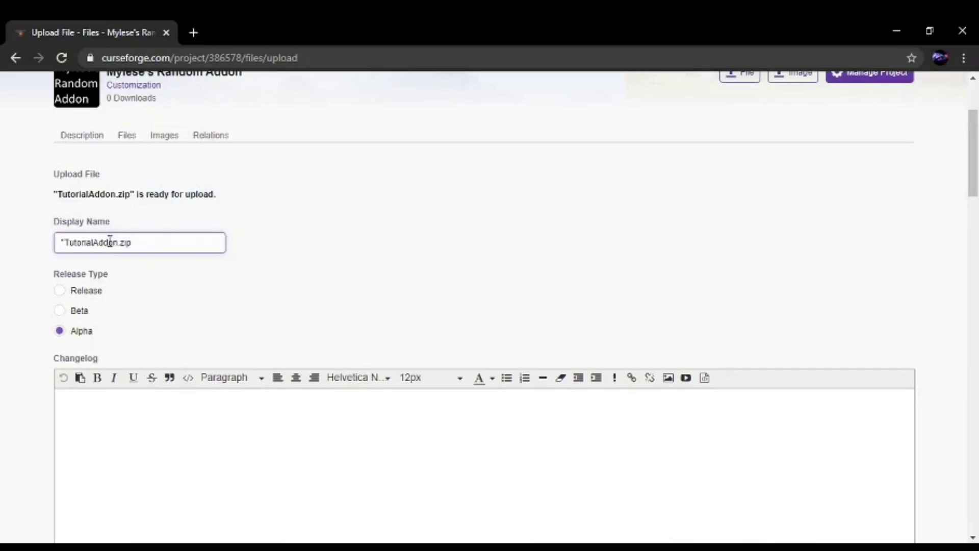
pyautogui.press('Home')
pyautogui.press('Delete')
pyautogui.press('BackSpace')
pyautogui.press('BackSpace')
pyautogui.press('BackSpace')
pyautogui.press('BackSpace')
pyautogui.press('BackSpace')
pyautogui.press('BackSpace')
pyautogui.press('BackSpace')
pyautogui.press('BackSpace')
pyautogui.press('BackSpace')
pyautogui.press('BackSpace')
pyautogui.press('BackSpace')
pyautogui.press('BackSpace')
pyautogui.write('R')
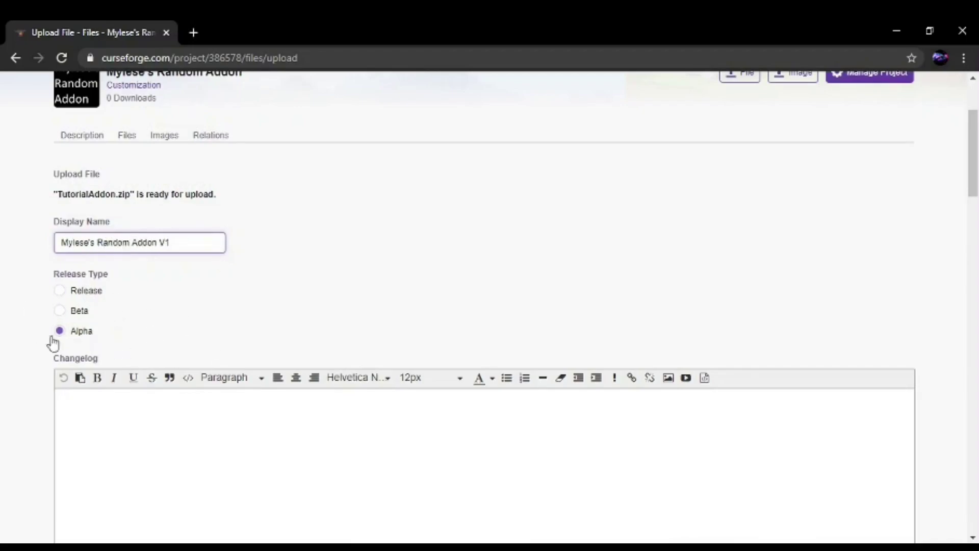
# - Set the release type to Alpha
pyautogui.click(60, 311)
pyautogui.click(59, 290)
pyautogui.click(60, 333)
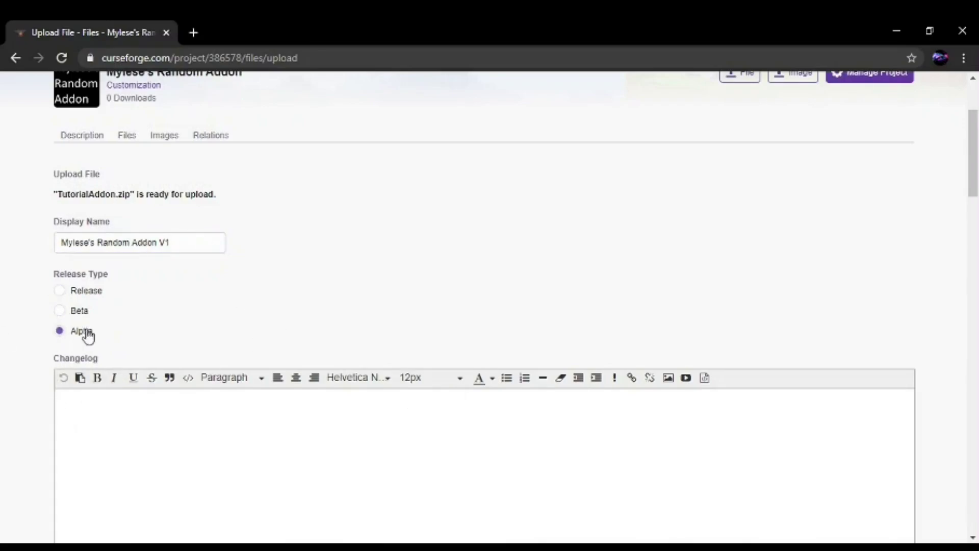
pyautogui.scroll(3, 357, 232)
pyautogui.scroll(-10, 352, 234)
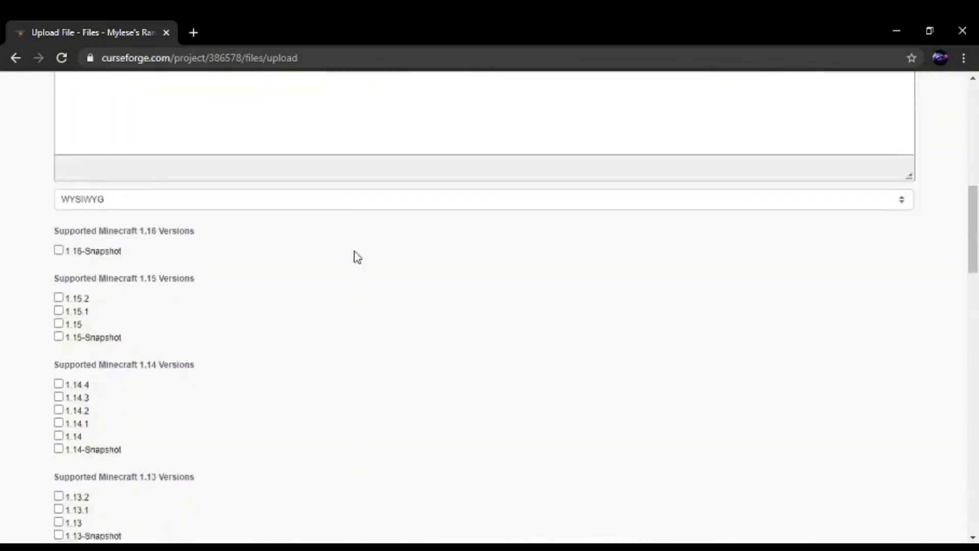
pyautogui.scroll(10, 484, 199)
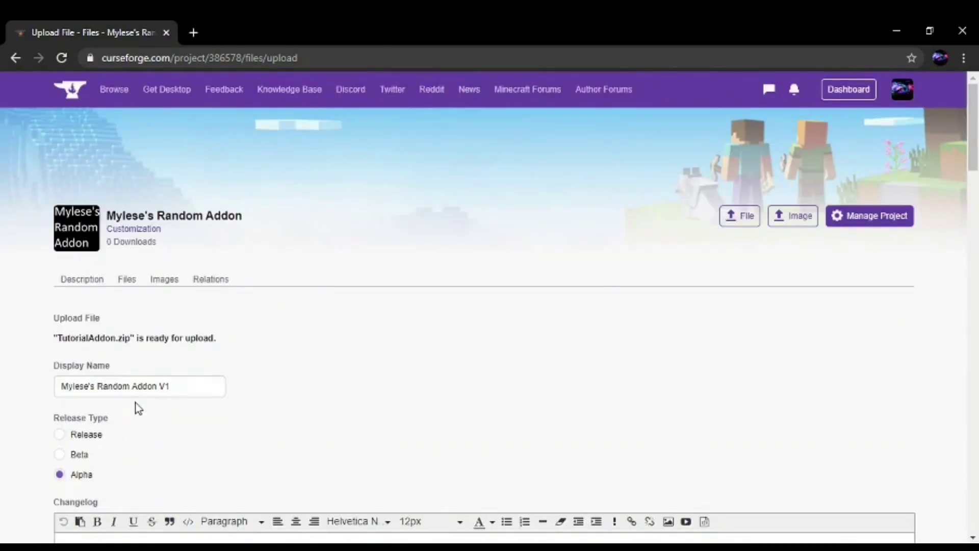
pyautogui.scroll(-4, 138, 408)
pyautogui.click(65, 241)
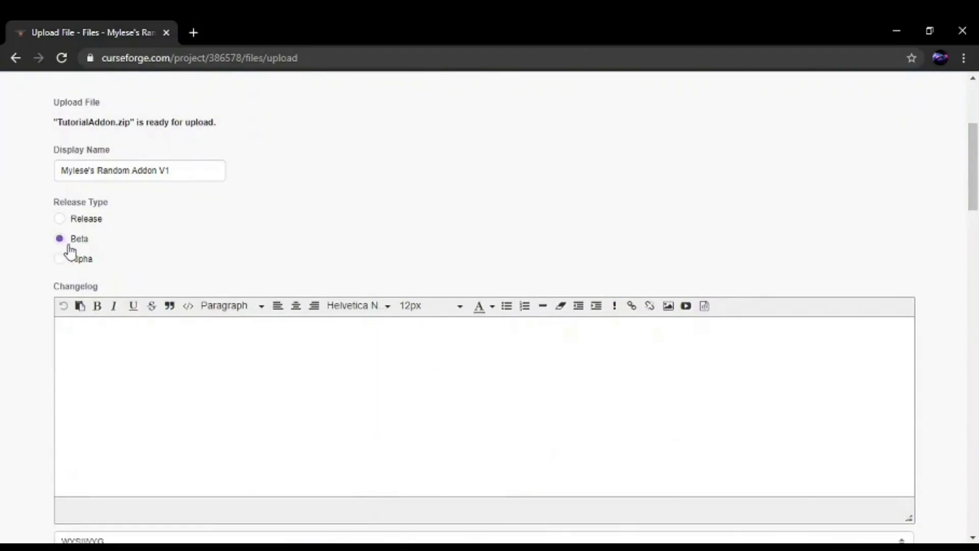
pyautogui.click(76, 257)
pyautogui.click(73, 221)
pyautogui.click(75, 260)
pyautogui.click(74, 261)
pyautogui.click(73, 240)
pyautogui.click(91, 219)
pyautogui.click(77, 260)
pyautogui.scroll(2, 336, 278)
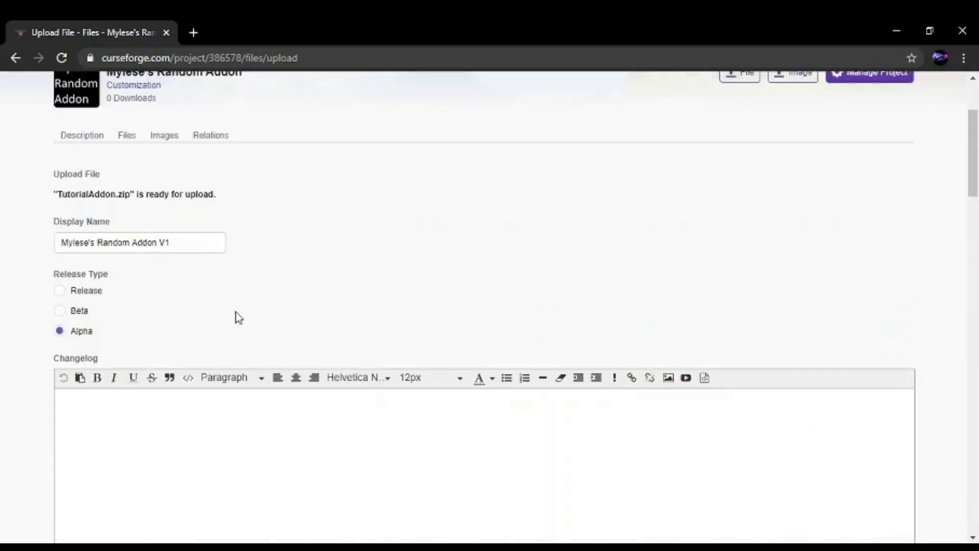
# - Tick 1.12.2 under the supported Minecraft 1.12 versions
pyautogui.scroll(-3, 153, 426)
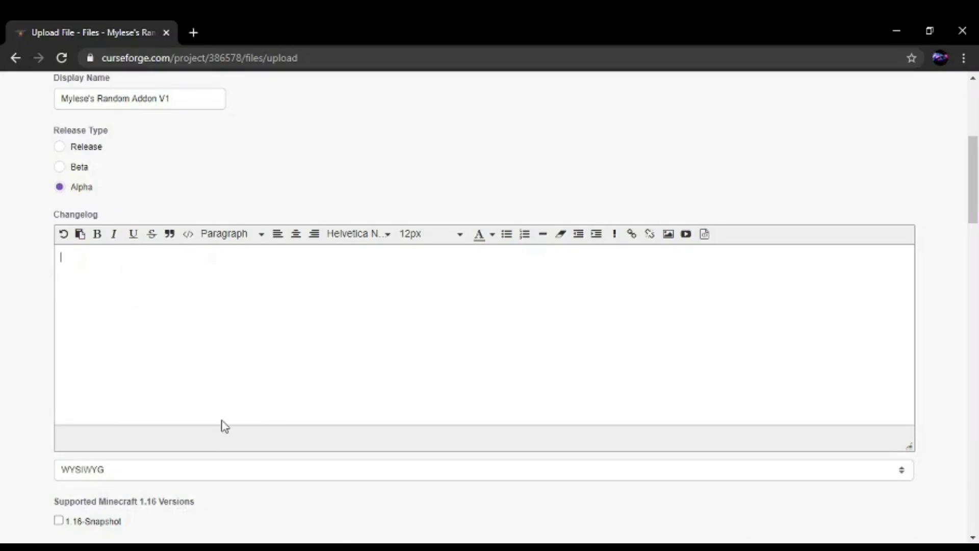
pyautogui.scroll(-15, 293, 327)
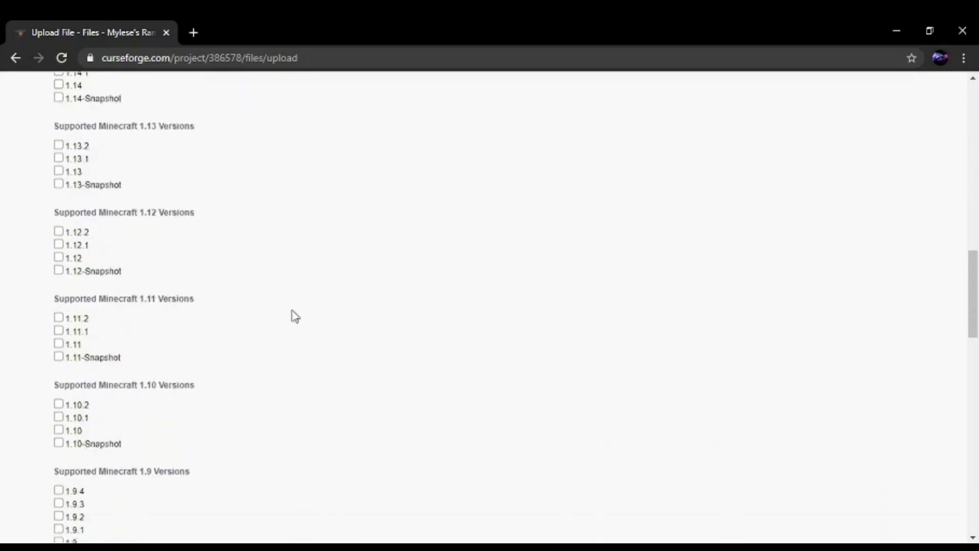
pyautogui.scroll(1, 286, 306)
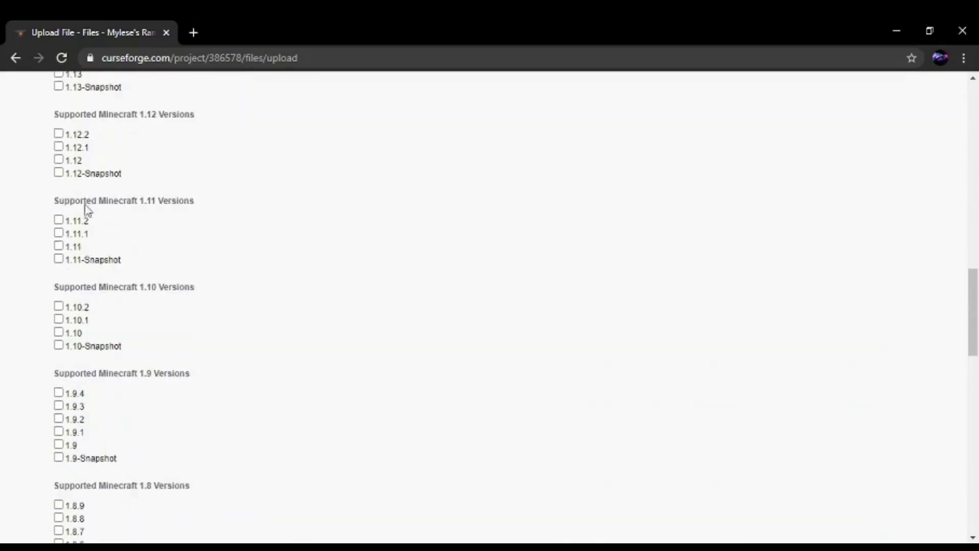
pyautogui.click(59, 134)
pyautogui.scroll(-18, 542, 240)
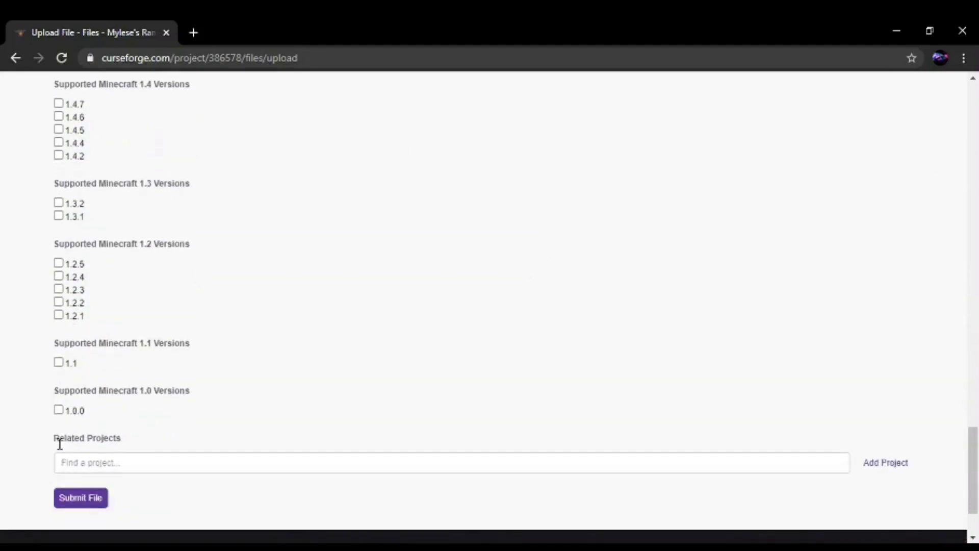
# - Search 'Lucr' and add Lucraft: Core as a related project
pyautogui.click(102, 464)
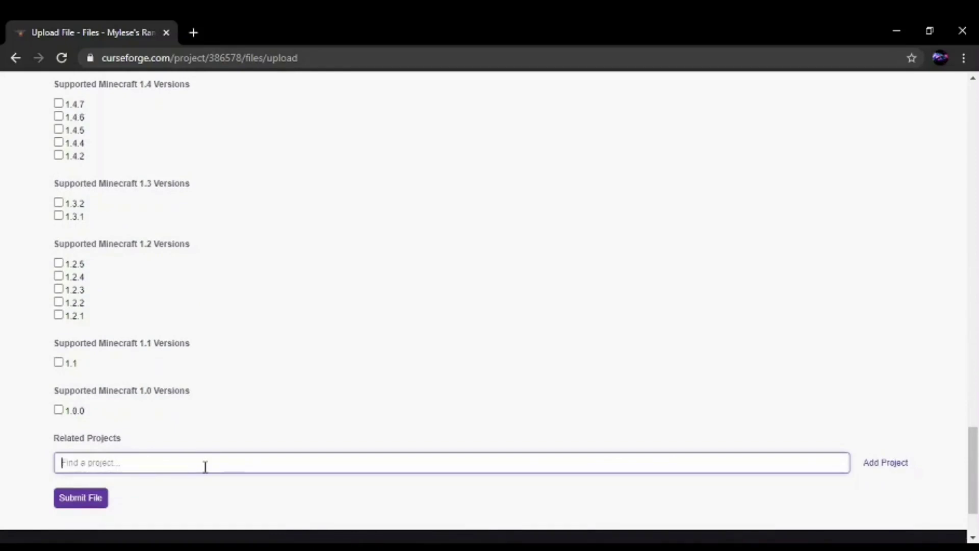
pyautogui.write('Lucr')
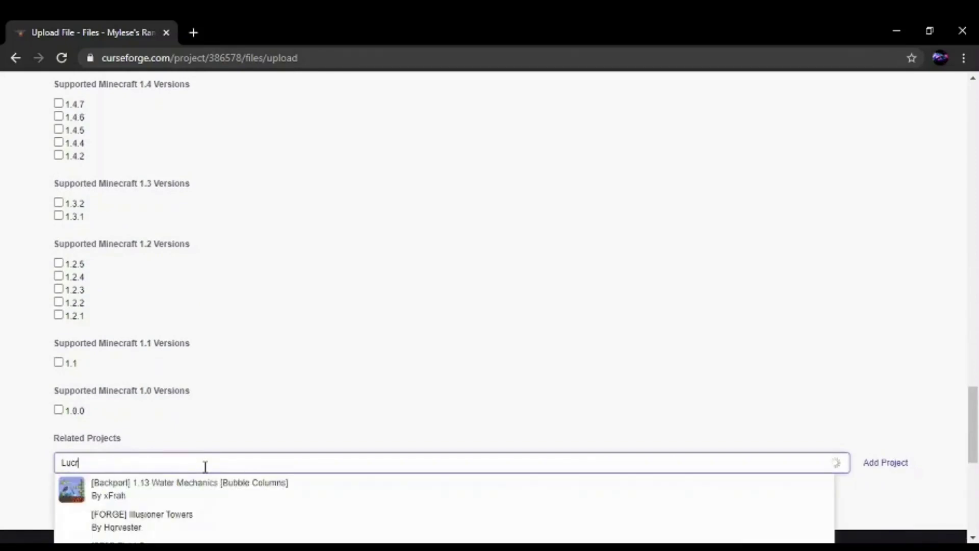
pyautogui.press('Down')
pyautogui.press('Return')
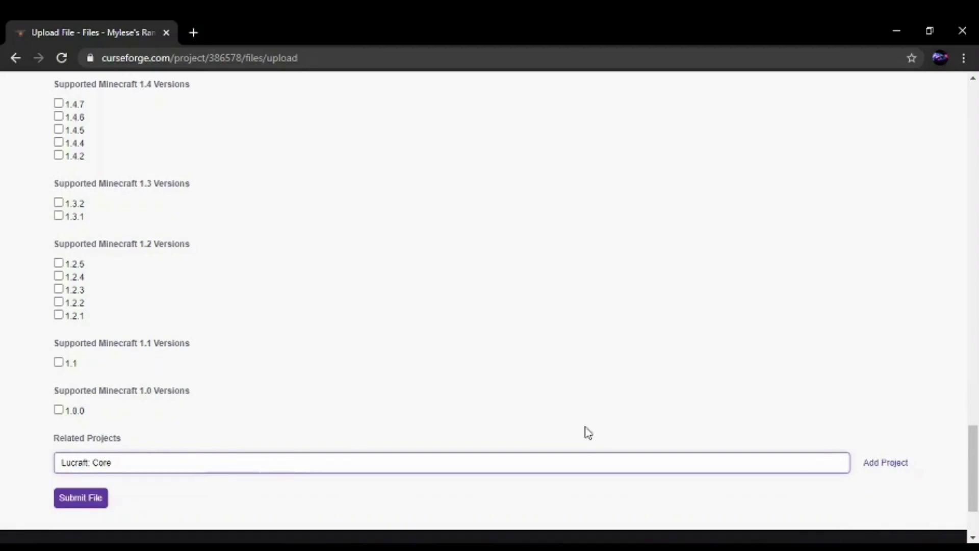
pyautogui.click(881, 462)
pyautogui.scroll(-3, 561, 357)
pyautogui.click(254, 276)
# - Add HeroesExpansion as a related project
pyautogui.write('HeroesExpansion')
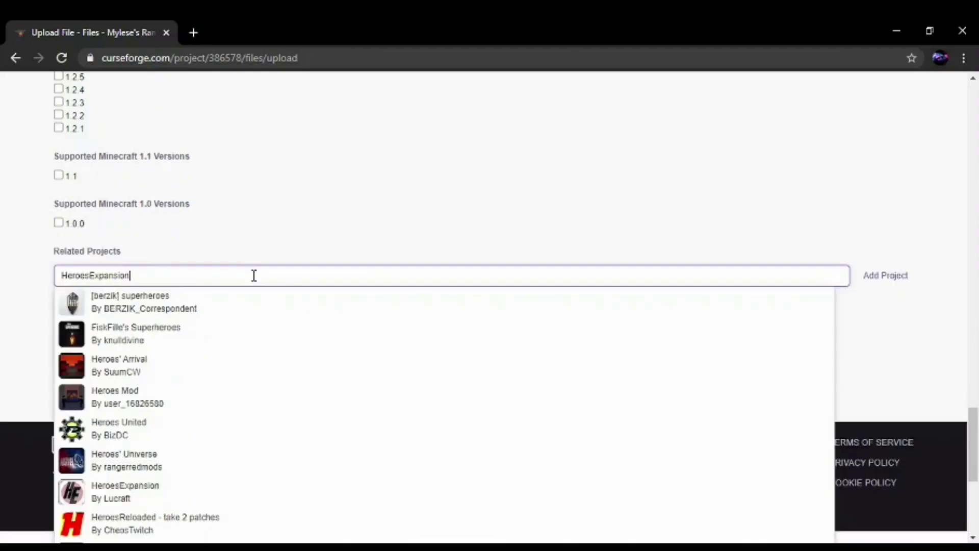
pyautogui.press('Escape')
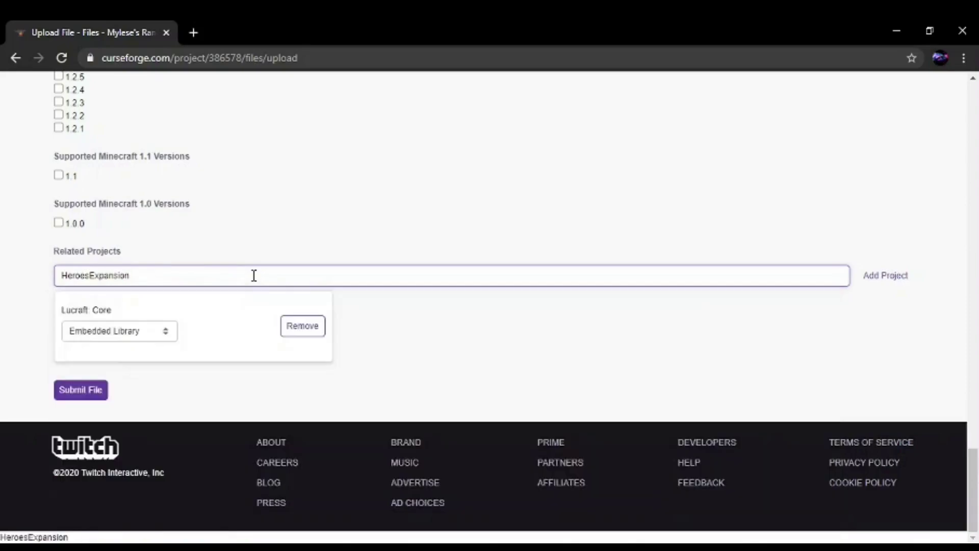
pyautogui.click(906, 279)
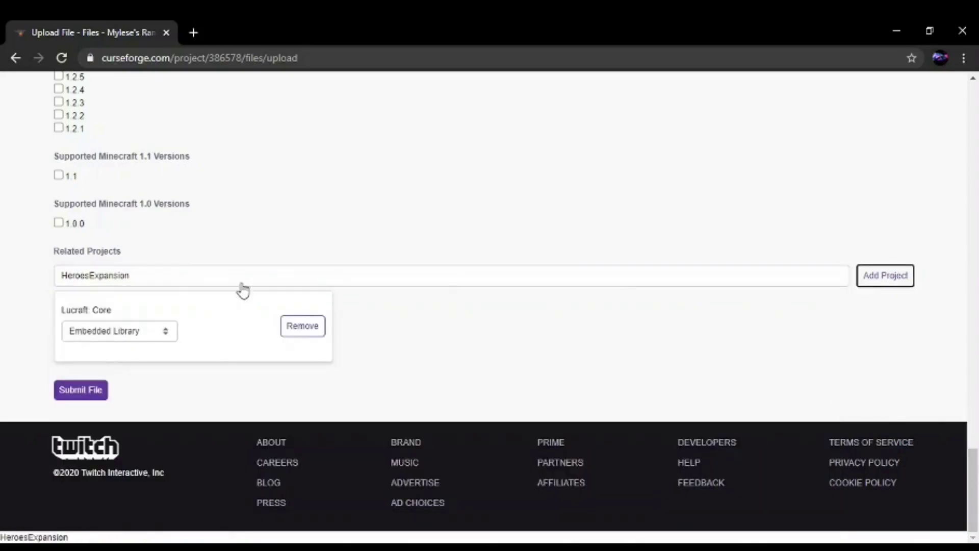
# - Search 'Speedst' and add Speedster Heroes as a related project
pyautogui.click(164, 274)
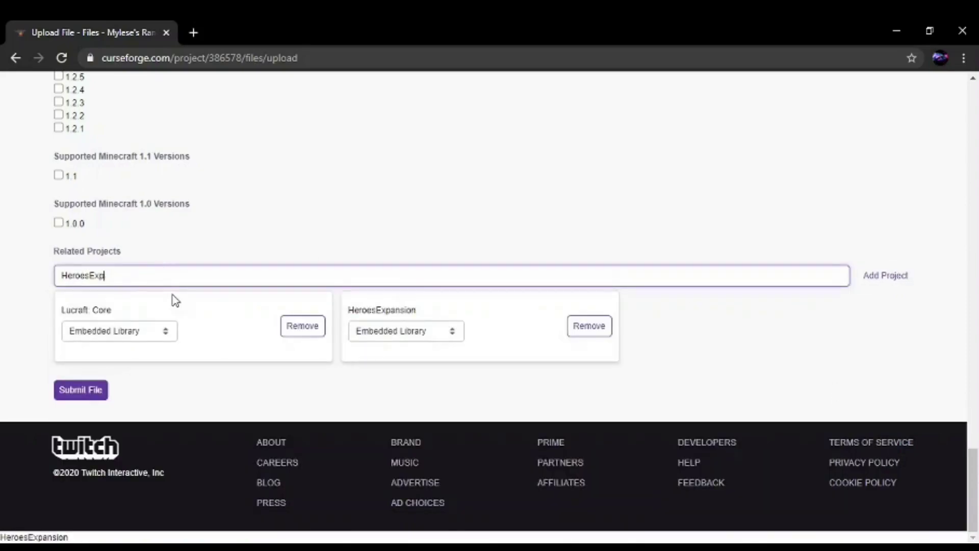
pyautogui.press('BackSpace')
pyautogui.press('BackSpace')
pyautogui.write('Speed')
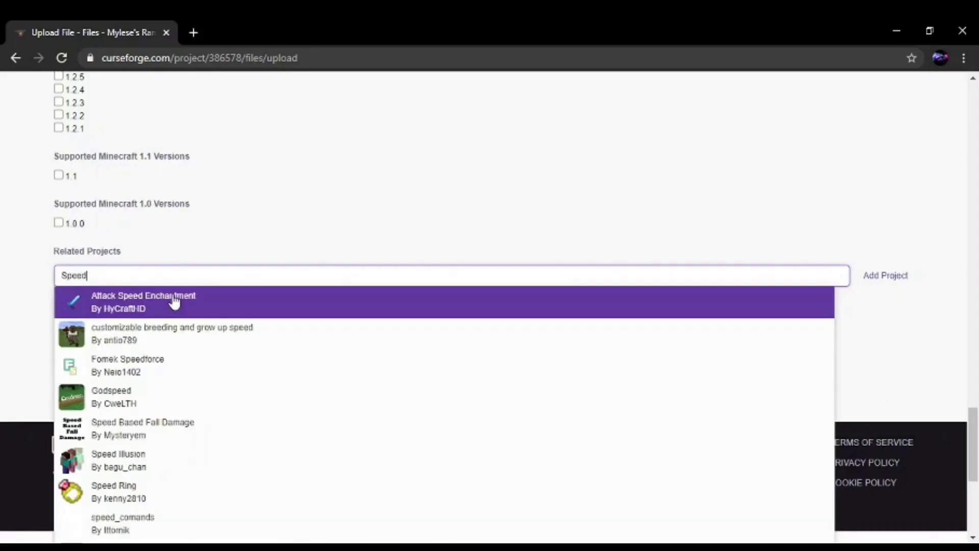
pyautogui.write('st')
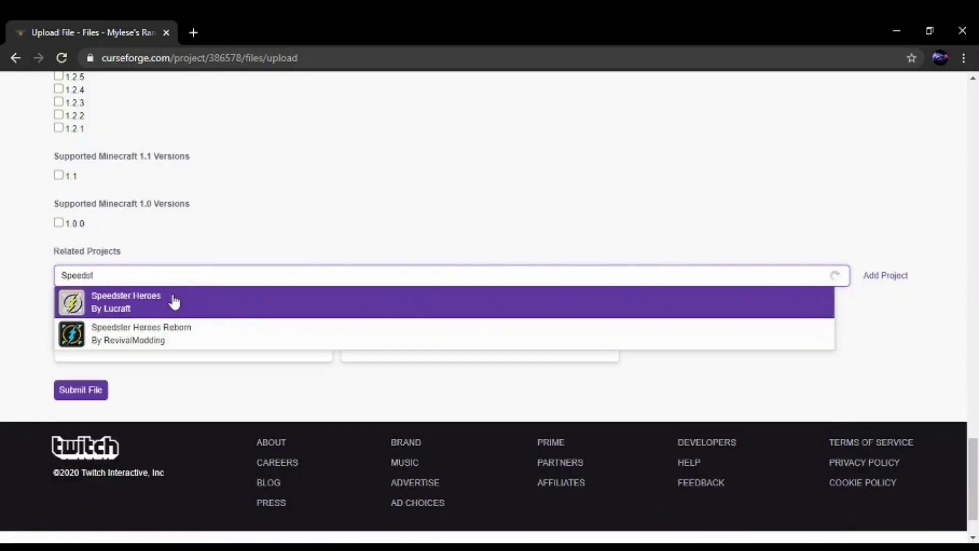
pyautogui.click(175, 302)
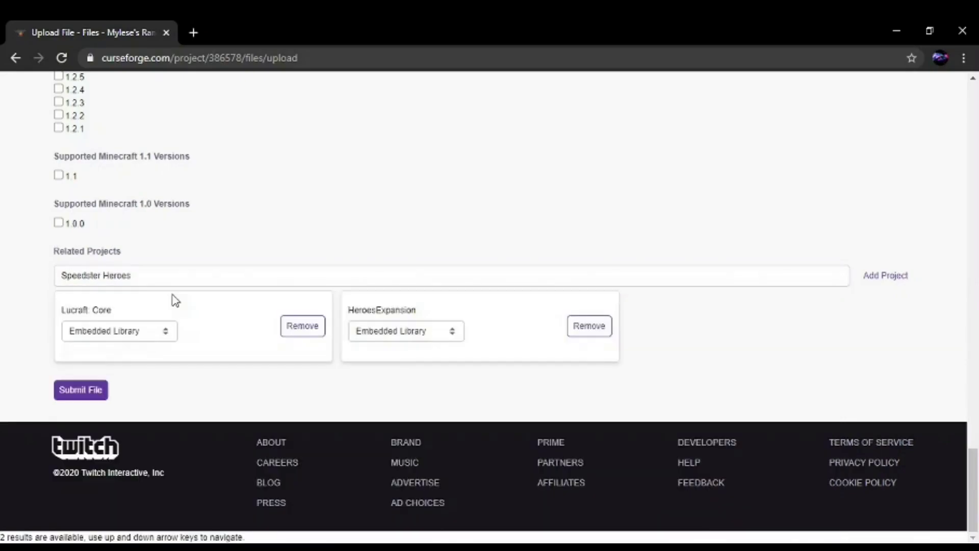
pyautogui.click(874, 275)
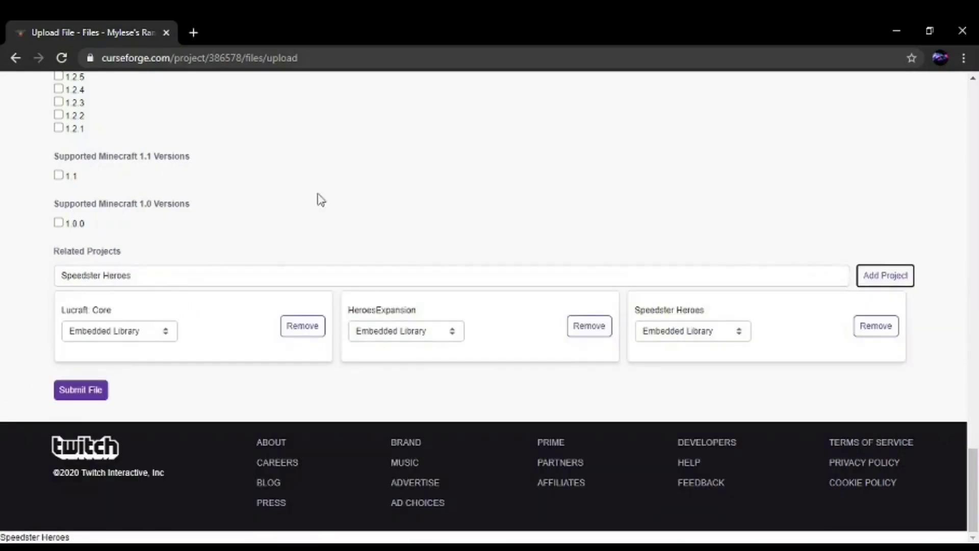
# - Submit the Alpha file upload
pyautogui.scroll(20, 409, 262)
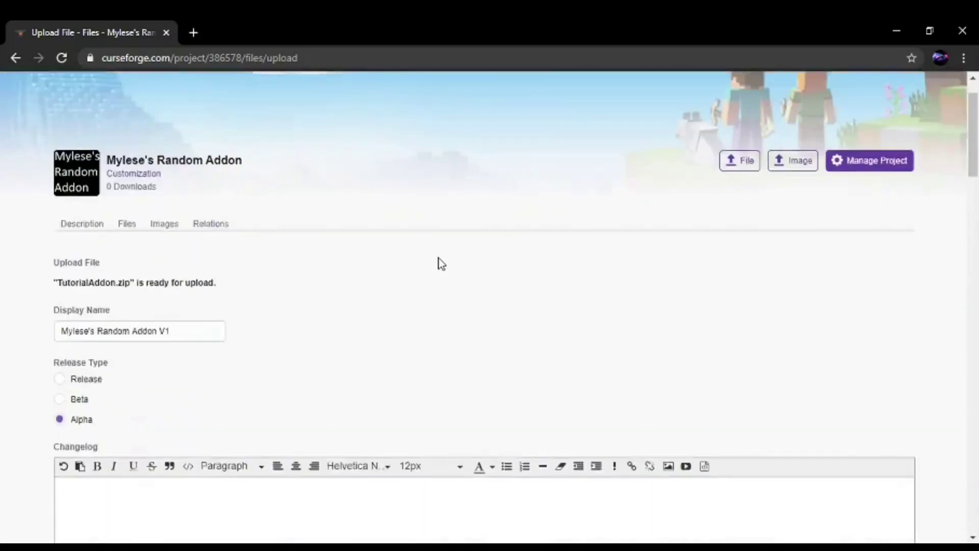
pyautogui.scroll(-7, 439, 262)
pyautogui.scroll(-20, 127, 367)
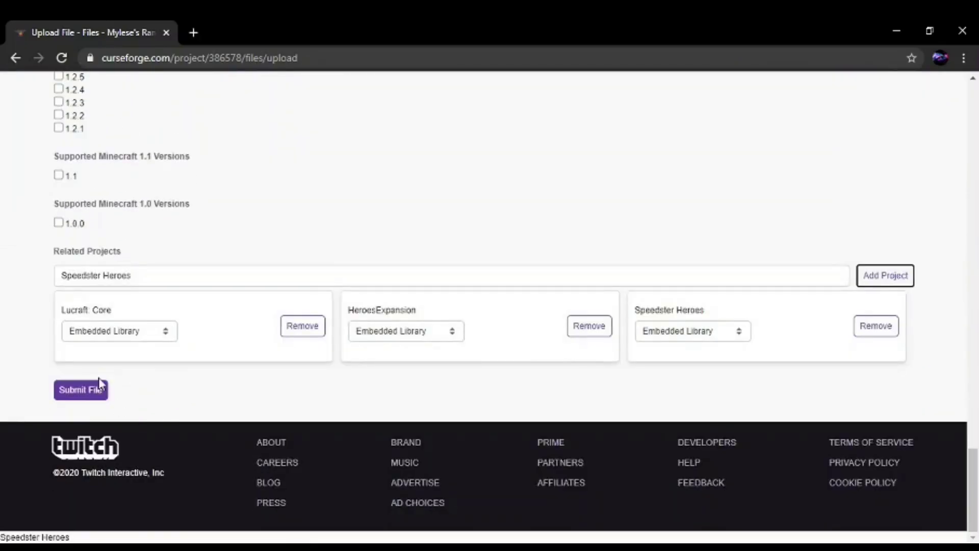
pyautogui.click(100, 387)
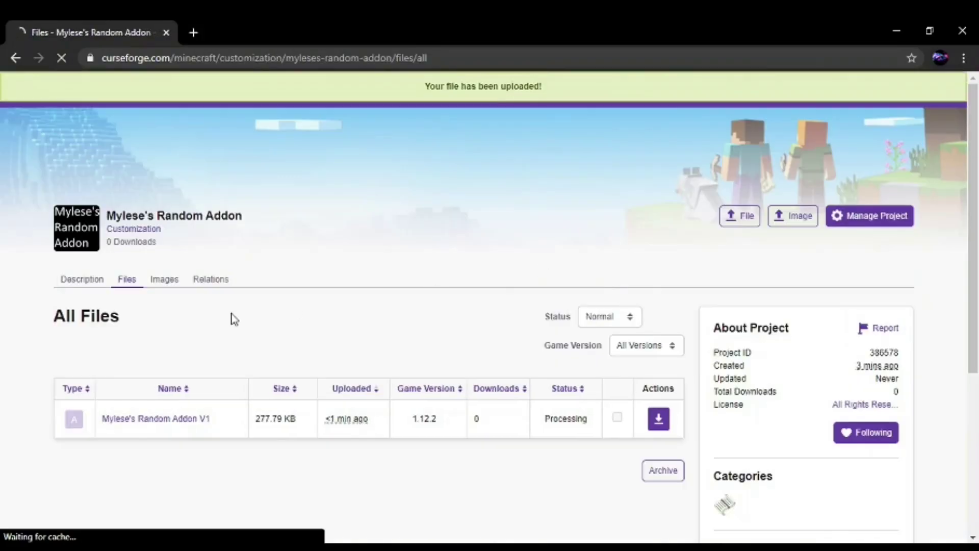
# - Reload the Files page until the file's status changes from Processing to Under Review
pyautogui.doubleClick(556, 417)
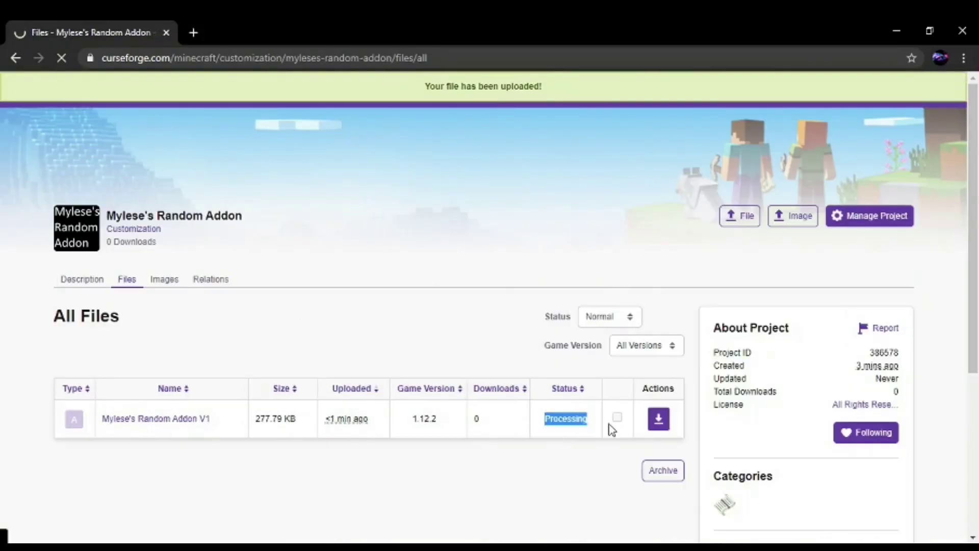
pyautogui.click(547, 423)
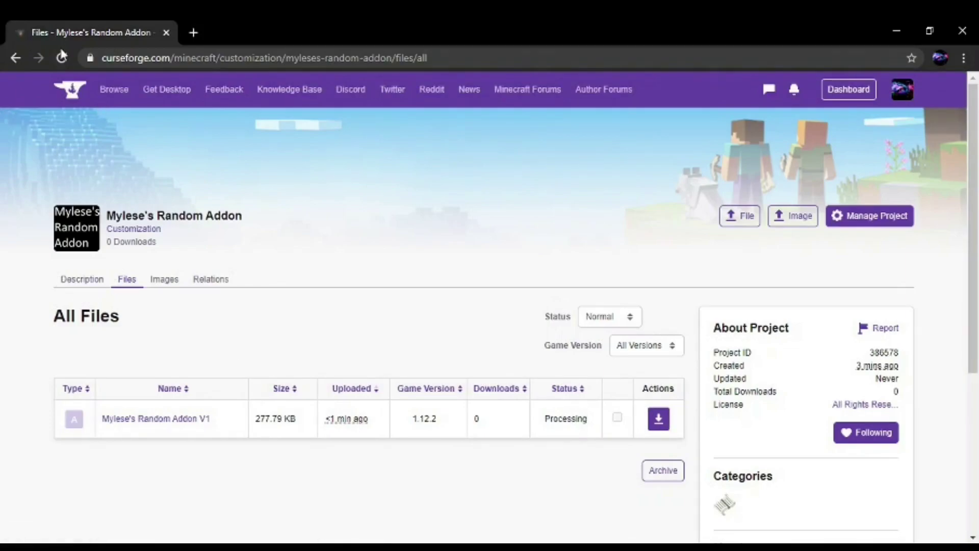
pyautogui.click(63, 55)
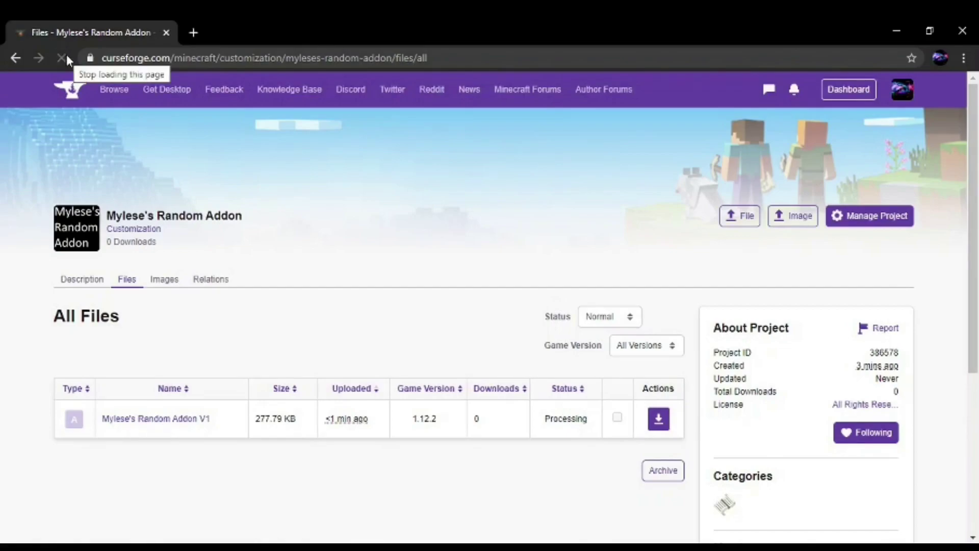
pyautogui.click(64, 54)
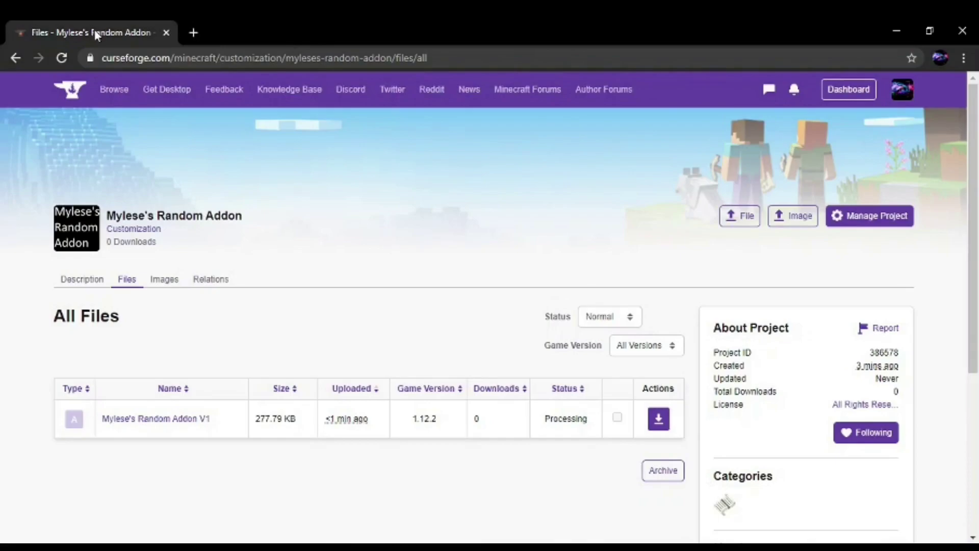
pyautogui.click(62, 57)
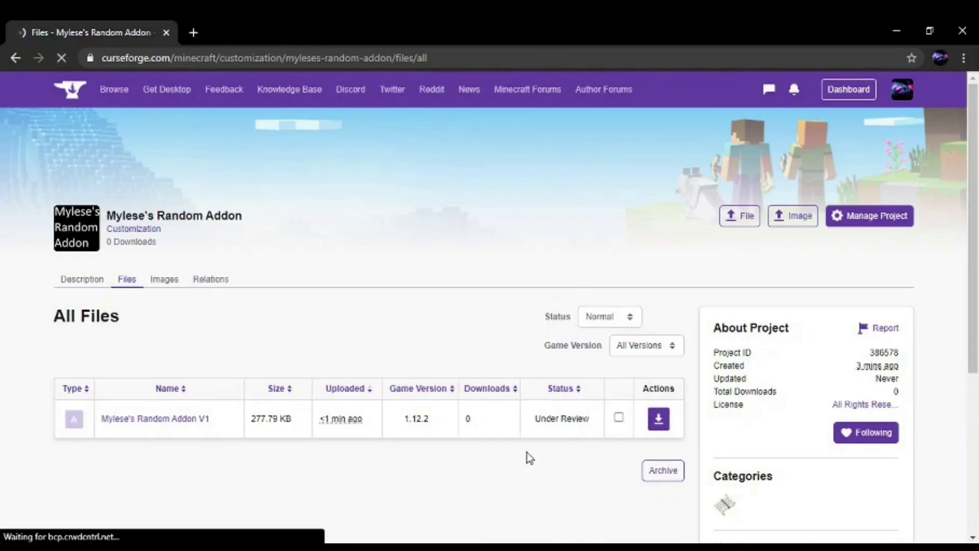
pyautogui.moveTo(535, 419); pyautogui.dragTo(589, 451)
pyautogui.click(559, 418)
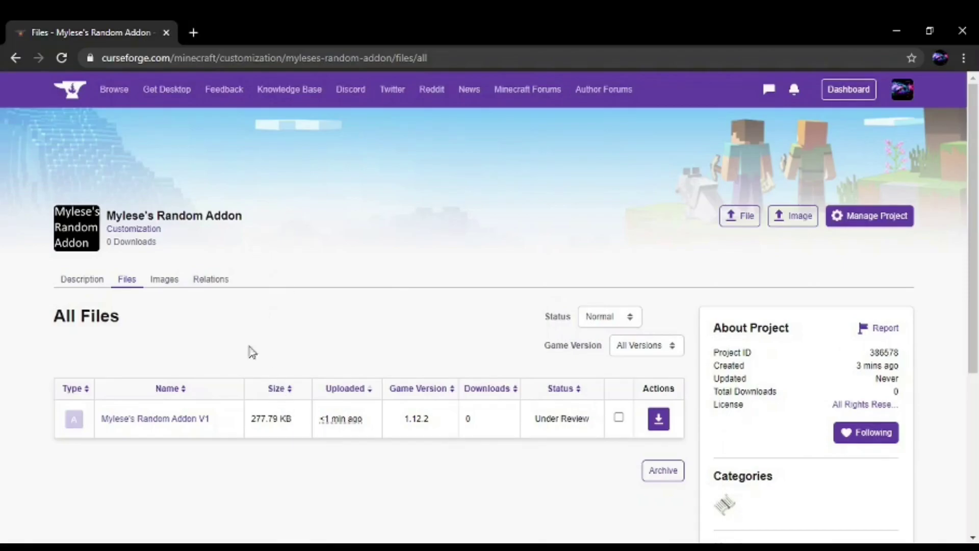
pyautogui.scroll(-4, 553, 303)
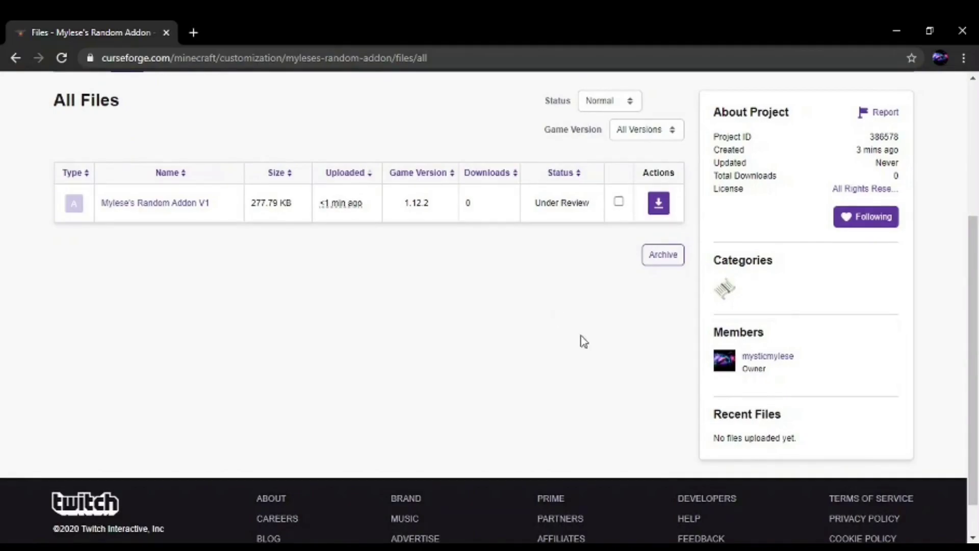
pyautogui.scroll(4, 584, 341)
pyautogui.scroll(-4, 626, 247)
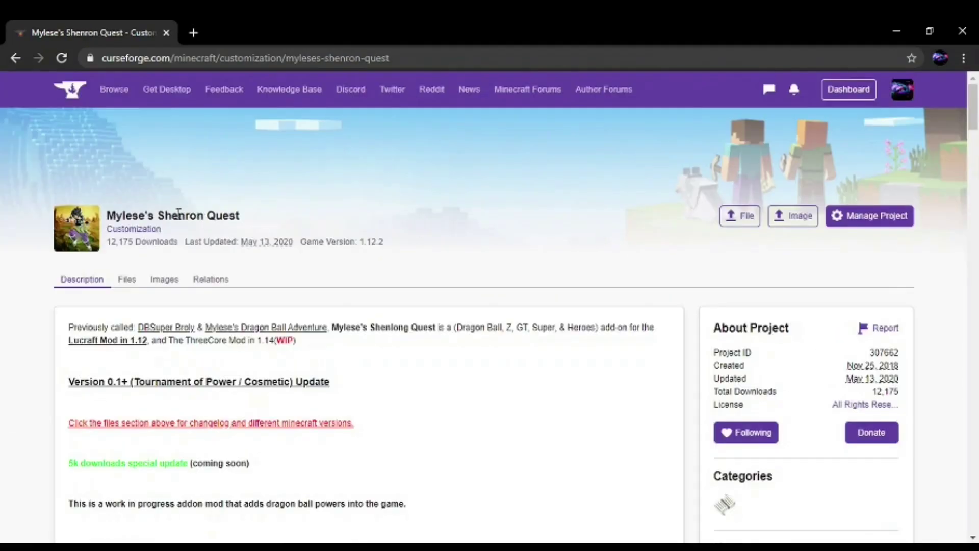
# - Show and then hide the Mod Showcases videos on the Shenron Quest page
pyautogui.moveTo(104, 223); pyautogui.dragTo(281, 213)
pyautogui.click(587, 299)
pyautogui.scroll(-5, 508, 304)
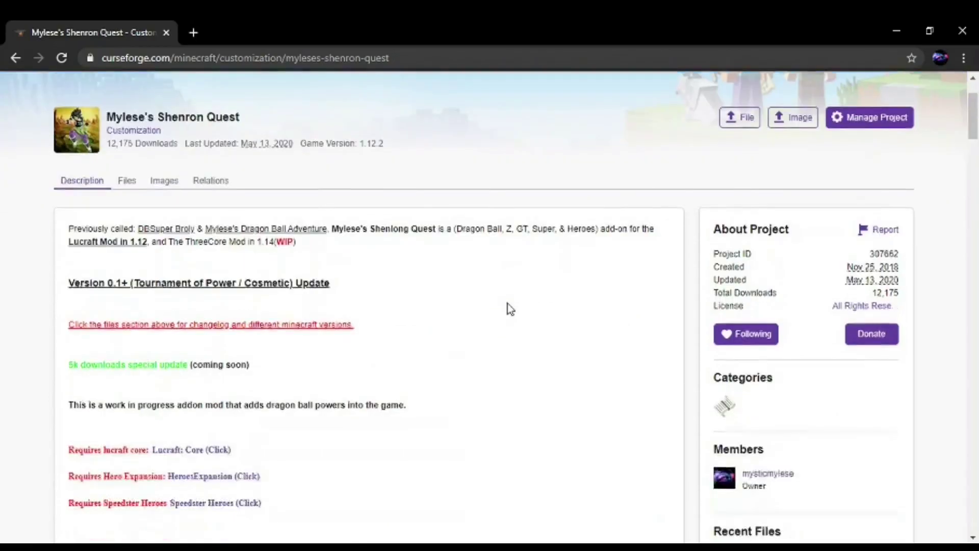
pyautogui.scroll(-7, 506, 301)
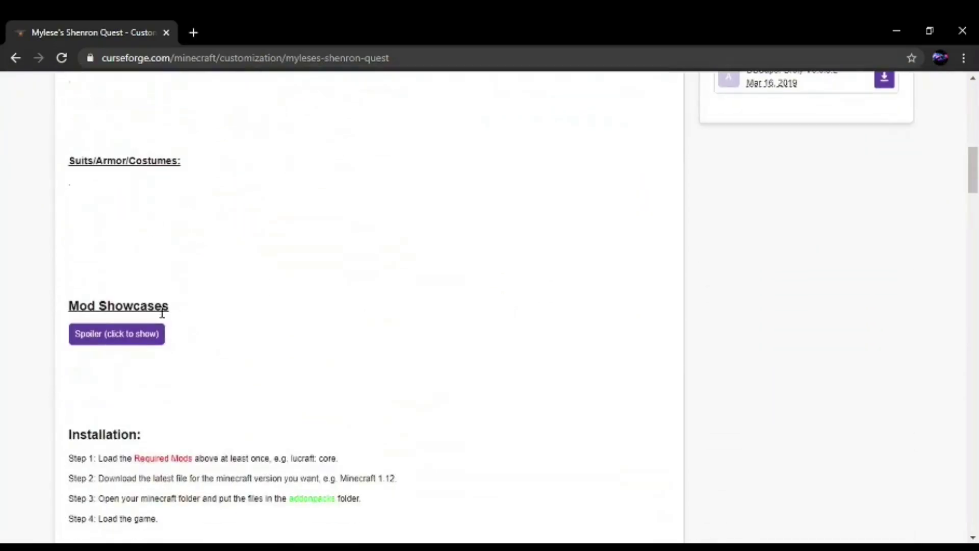
pyautogui.click(150, 334)
pyautogui.scroll(-13, 331, 316)
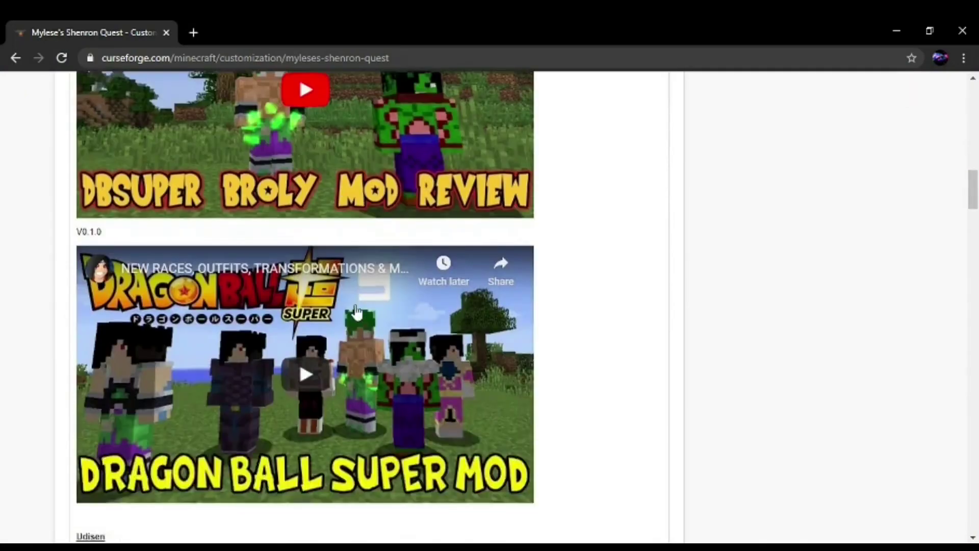
pyautogui.scroll(12, 352, 308)
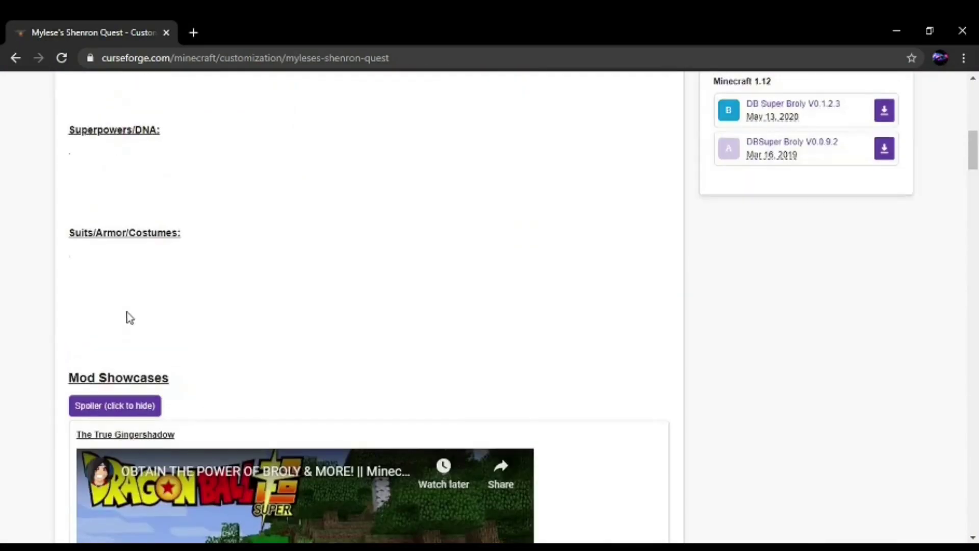
pyautogui.click(112, 406)
# - Read through the installation steps and back up to the opening description paragraph
pyautogui.scroll(-6, 334, 339)
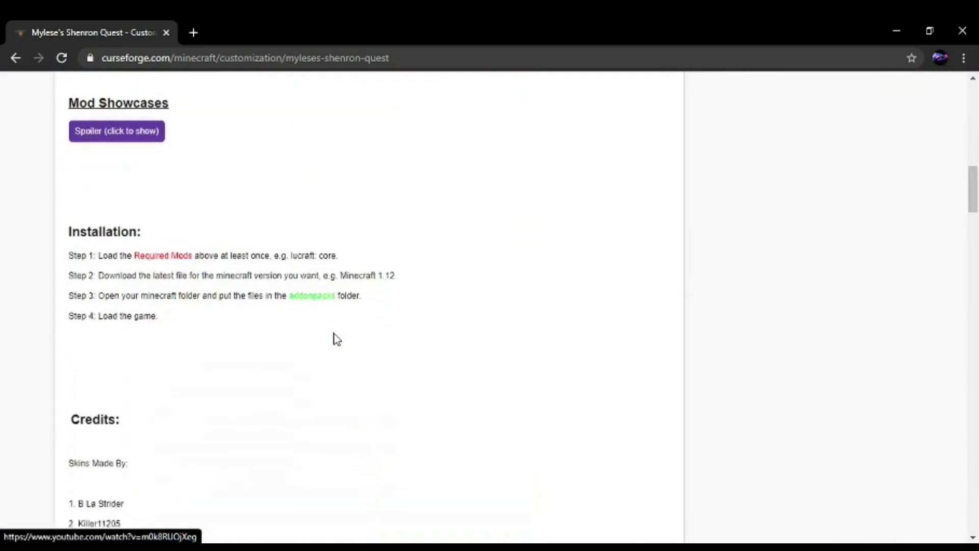
pyautogui.moveTo(89, 214); pyautogui.dragTo(247, 334)
pyautogui.click(219, 389)
pyautogui.scroll(-8, 220, 388)
pyautogui.scroll(-10, 367, 308)
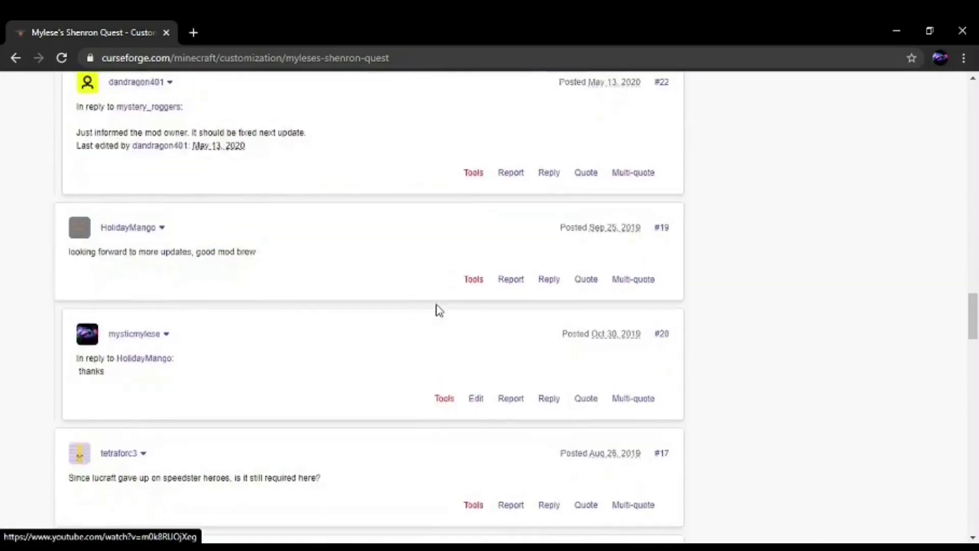
pyautogui.scroll(20, 437, 308)
pyautogui.scroll(3, 477, 306)
pyautogui.scroll(-12, 444, 306)
pyautogui.scroll(2, 447, 311)
pyautogui.scroll(6, 459, 311)
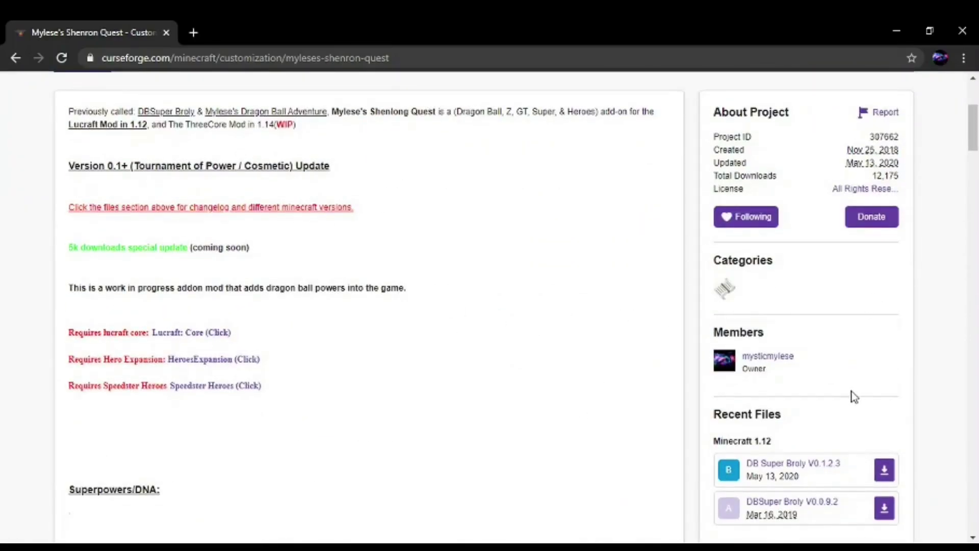
pyautogui.scroll(3, 847, 331)
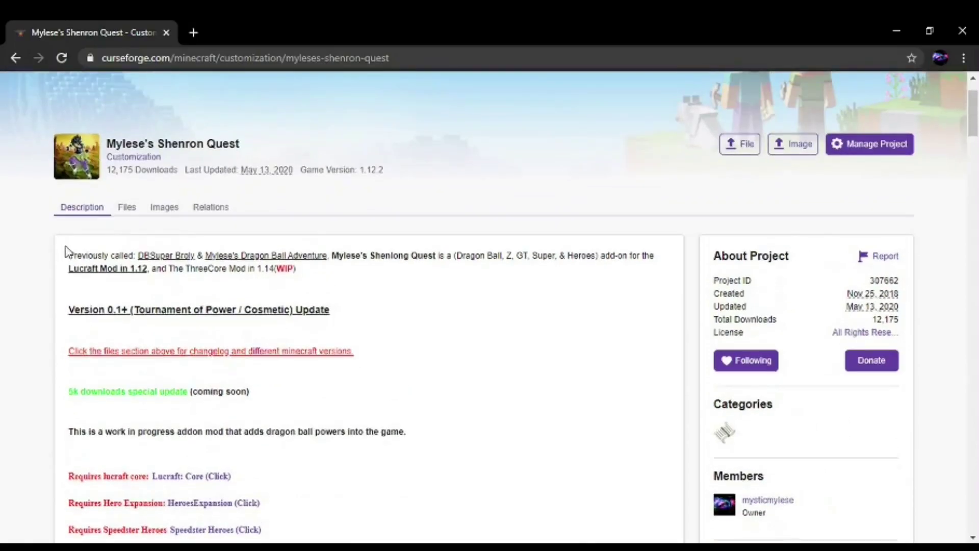
pyautogui.moveTo(65, 251); pyautogui.dragTo(303, 392)
pyautogui.click(304, 391)
pyautogui.scroll(2, 490, 217)
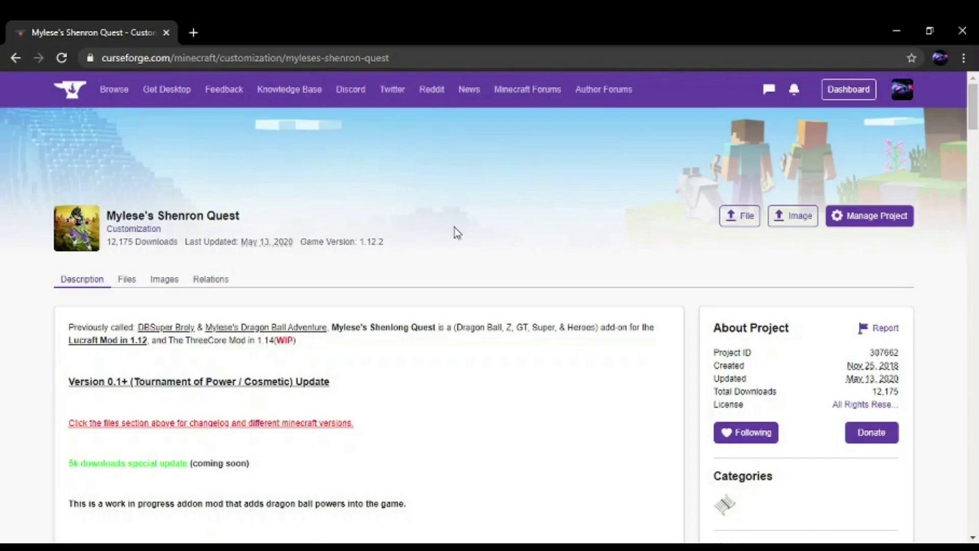
# - Switch to Windows Photos showing the submission requirements screenshot, Annotation 2020-05-29 130321.jpg
pyautogui.hotkey('alt', 'Tab')
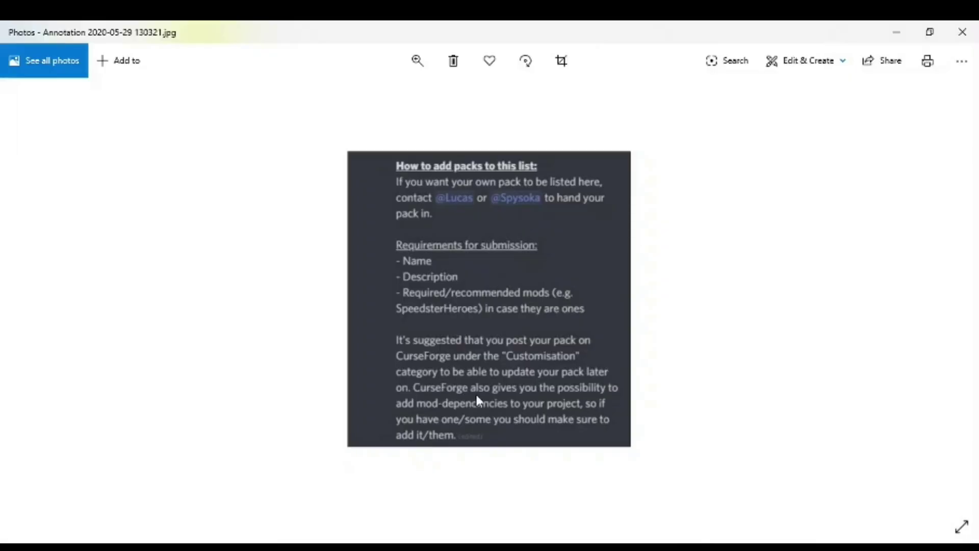